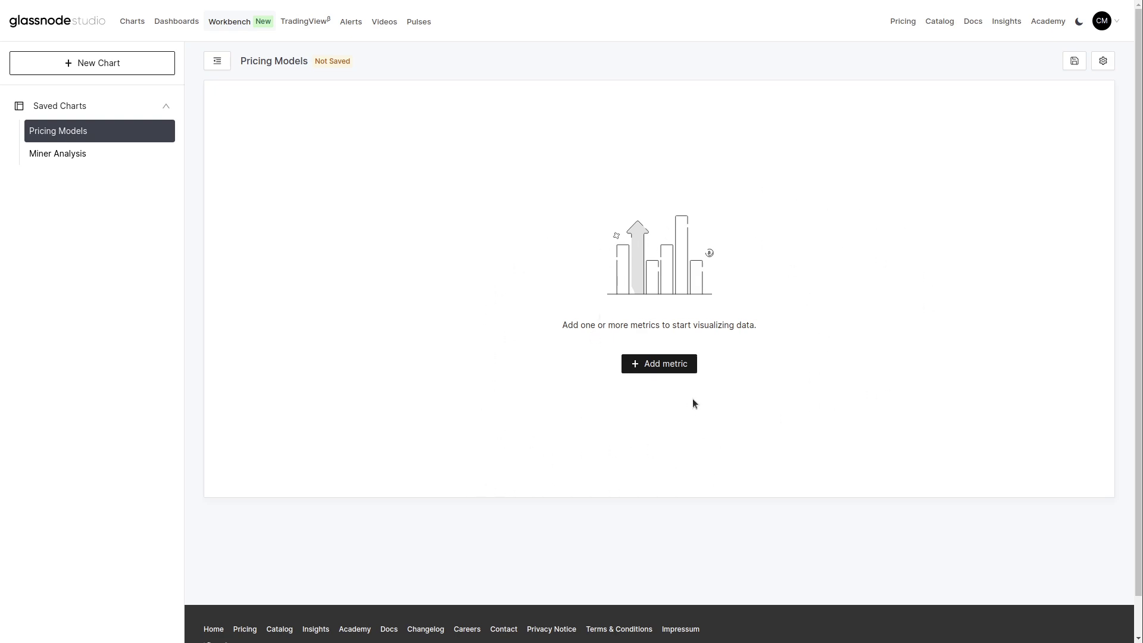
Add Bitcoin's Price metric to the empty Pricing Models chart.
left_click(643, 363)
double_click(577, 160)
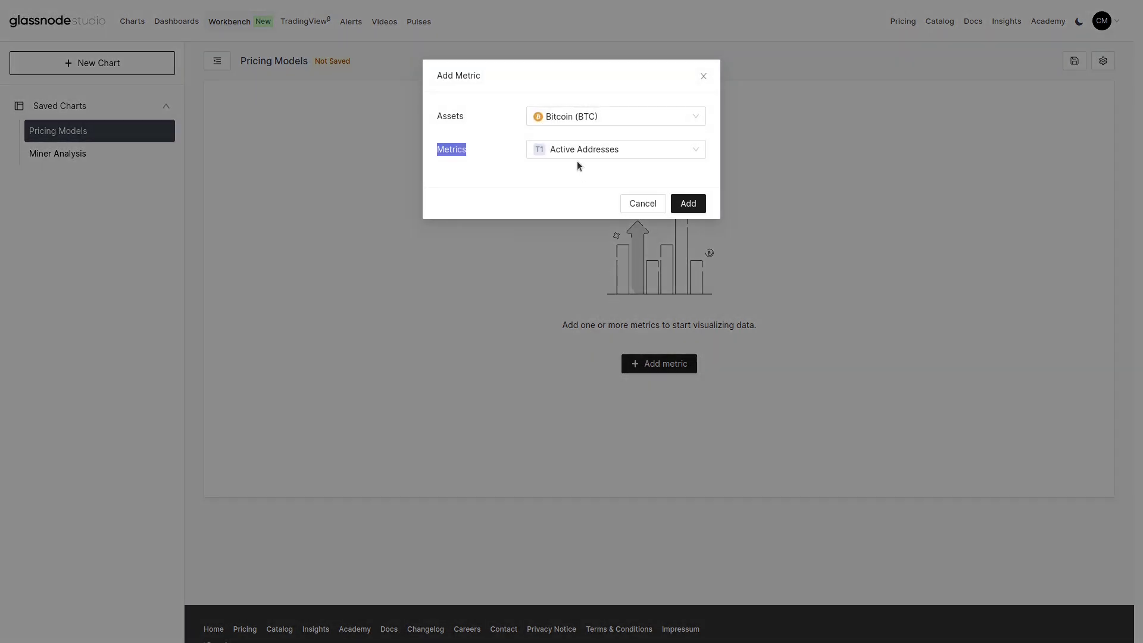
left_click(574, 156)
type("pri")
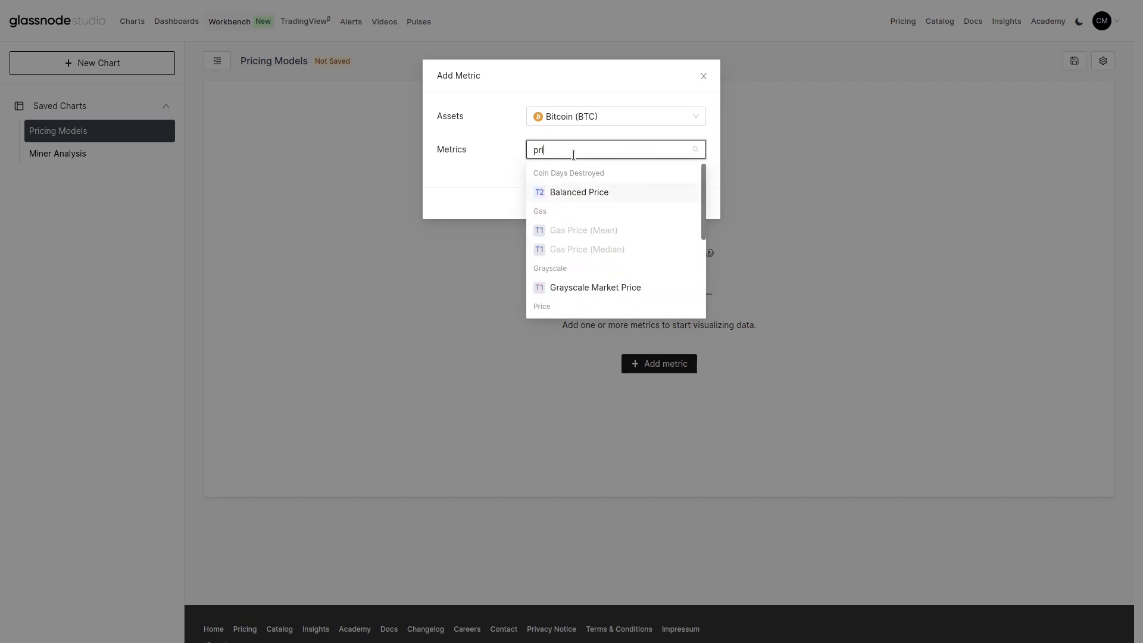
scroll(652, 177, "down", 1)
left_click(585, 262)
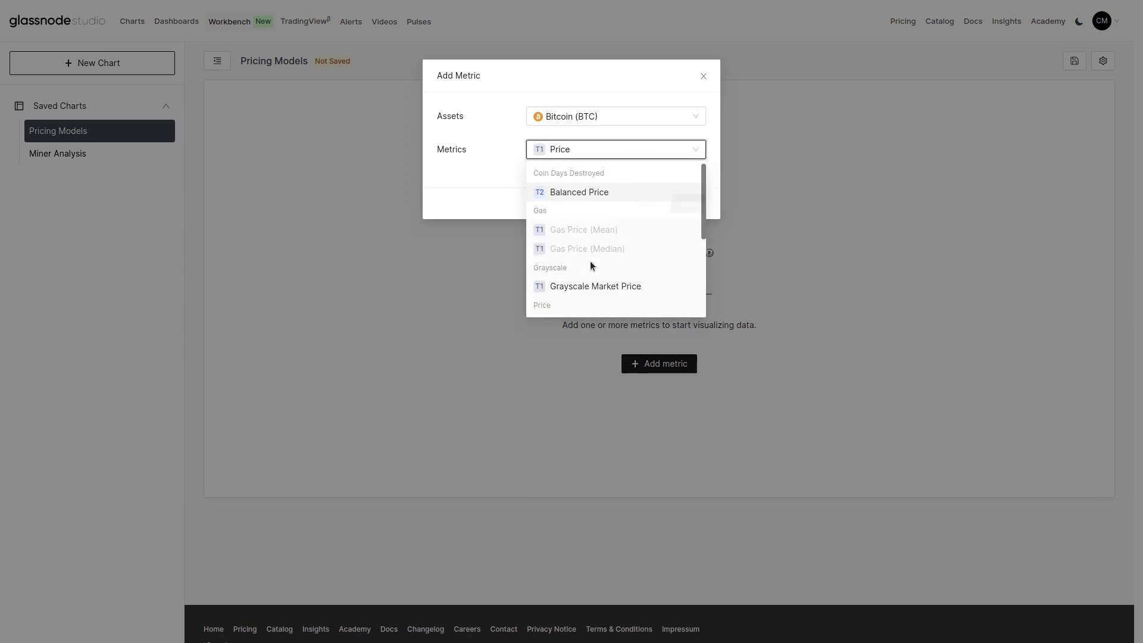
left_click(692, 208)
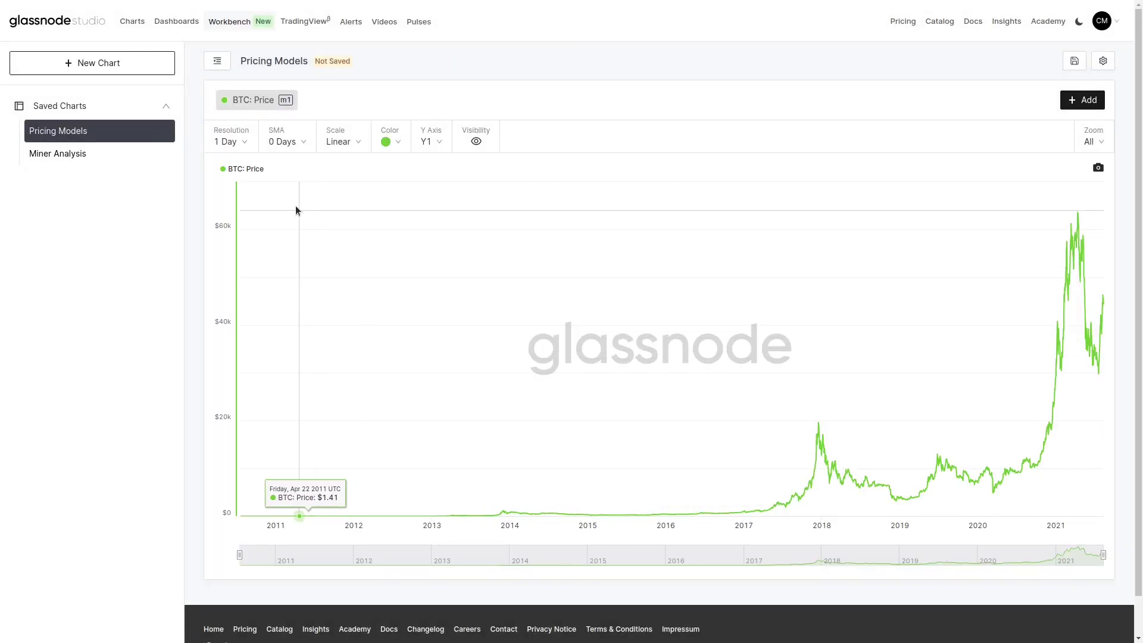
Colour the Price line dark grey, keep 1 Day resolution, and switch its axis to logarithmic.
left_click(398, 141)
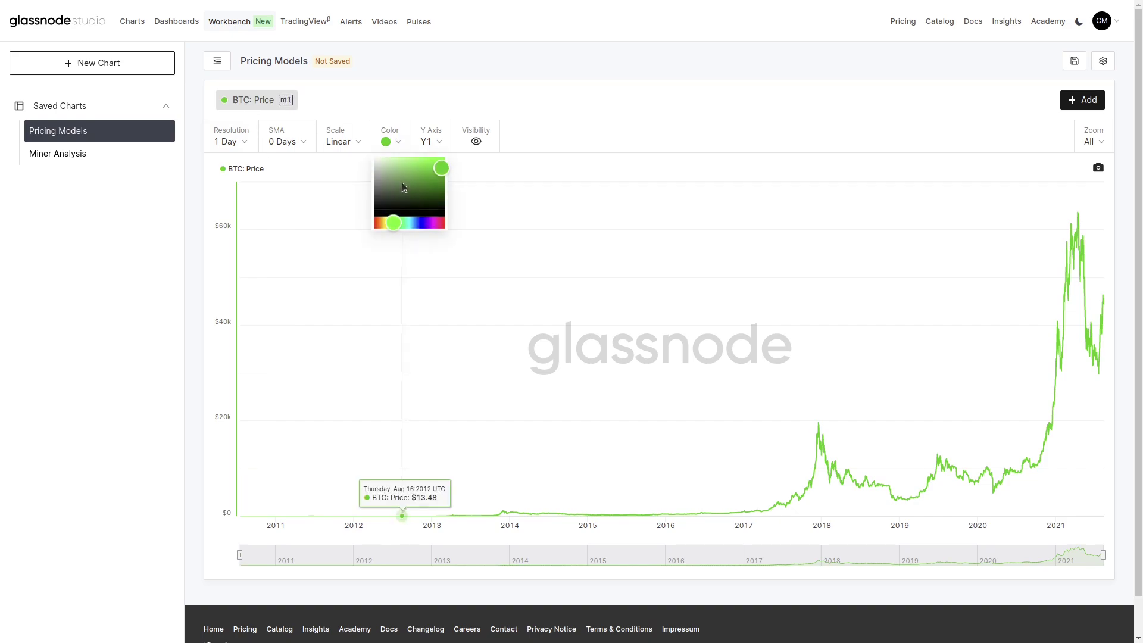
left_click_drag(400, 186, 373, 193)
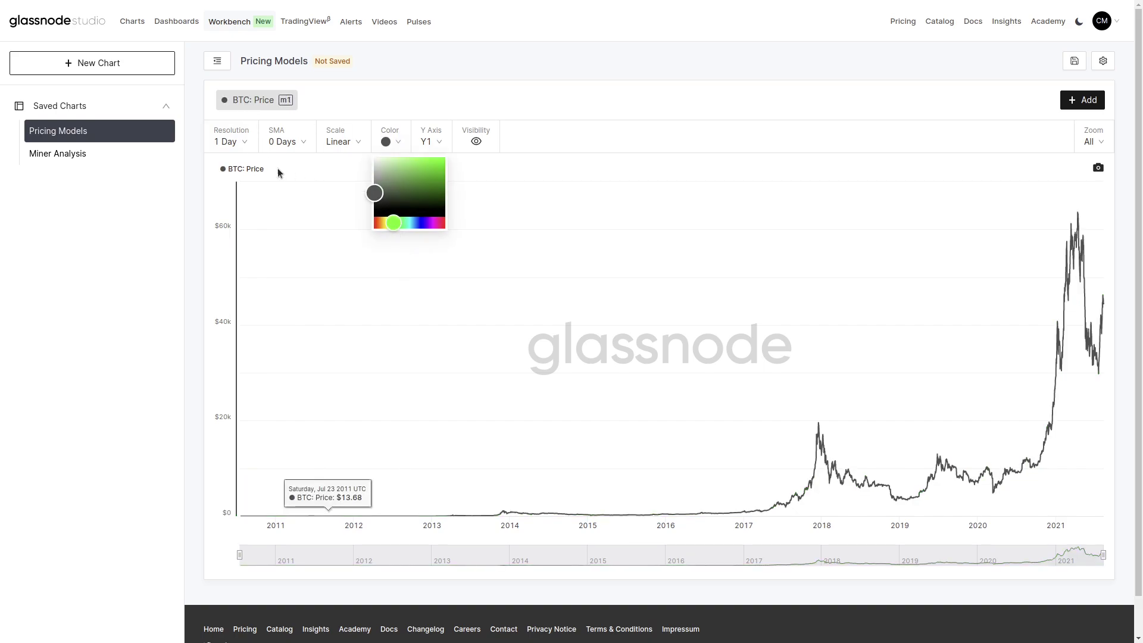
left_click(232, 142)
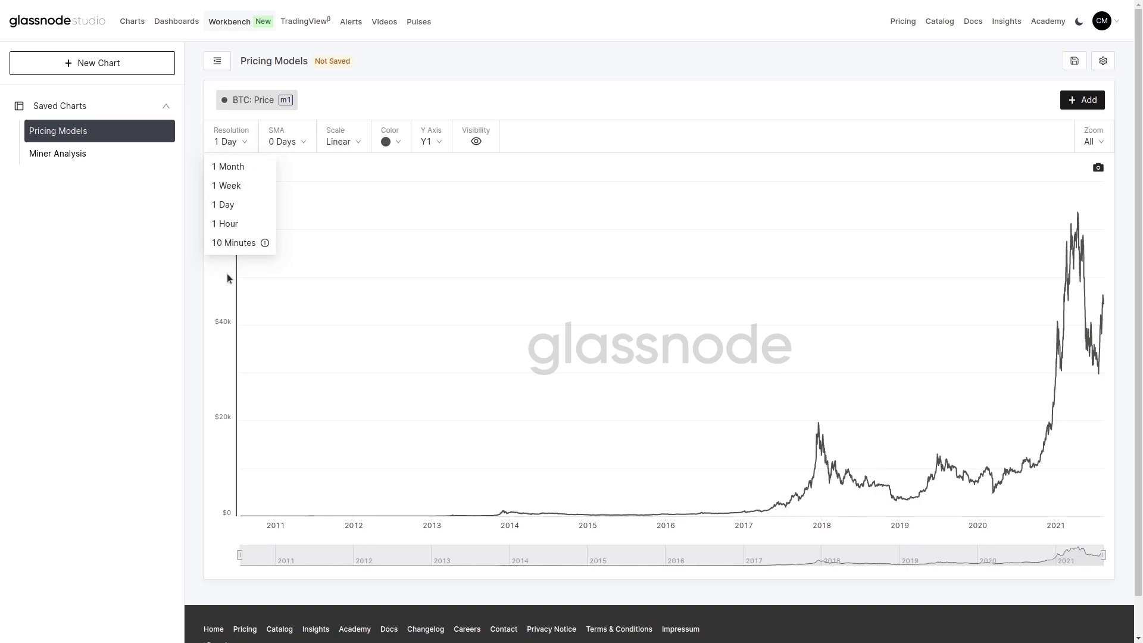
left_click(225, 206)
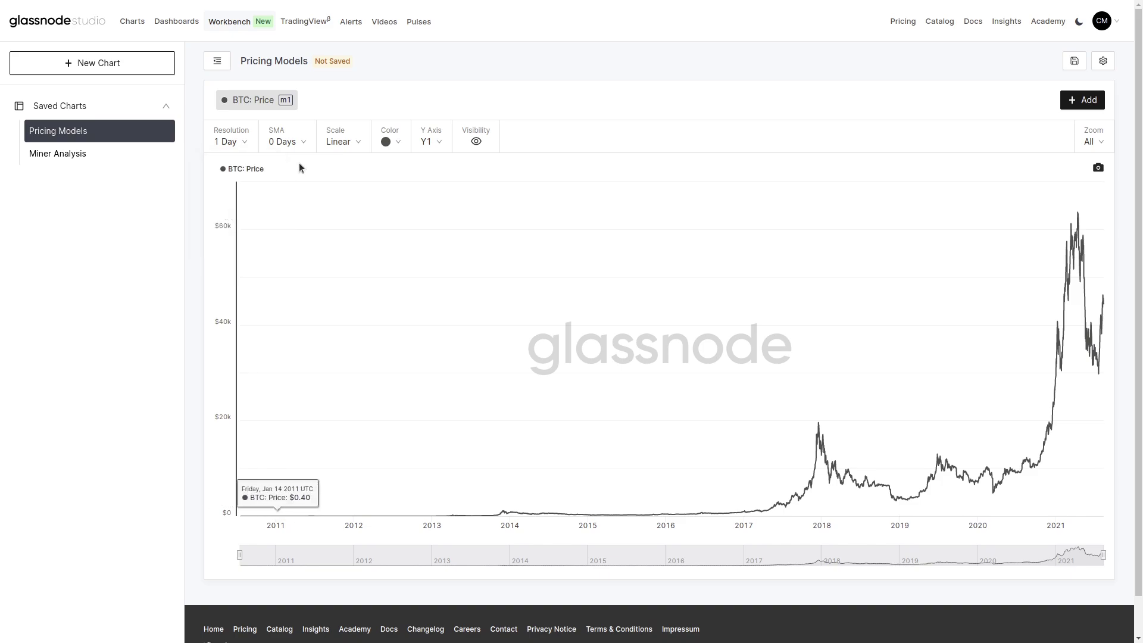
left_click(290, 142)
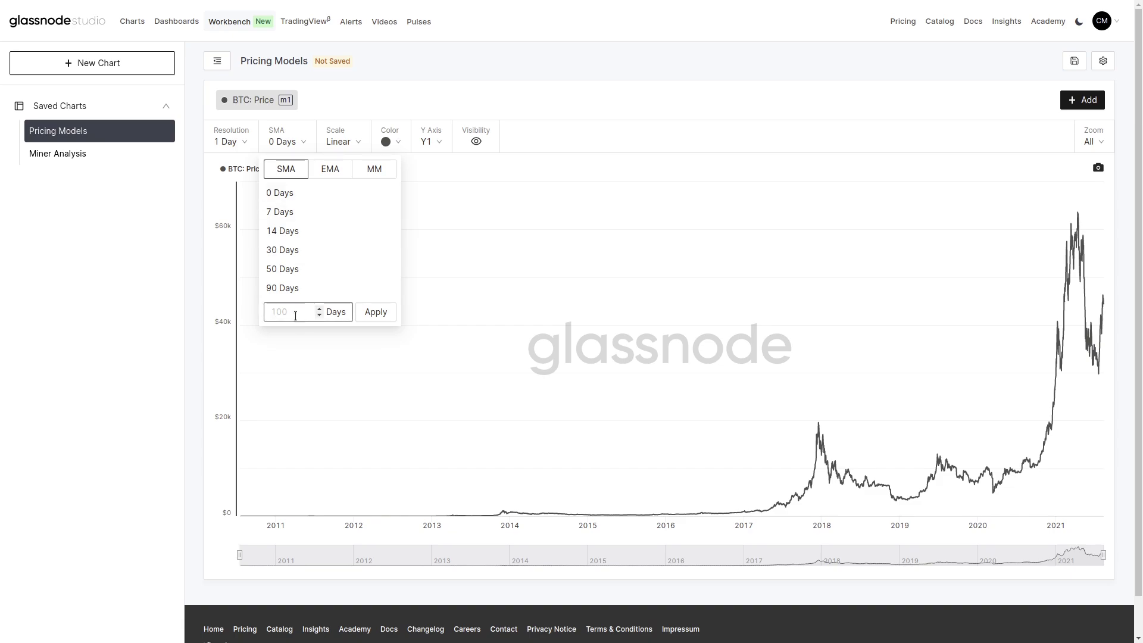
left_click(349, 143)
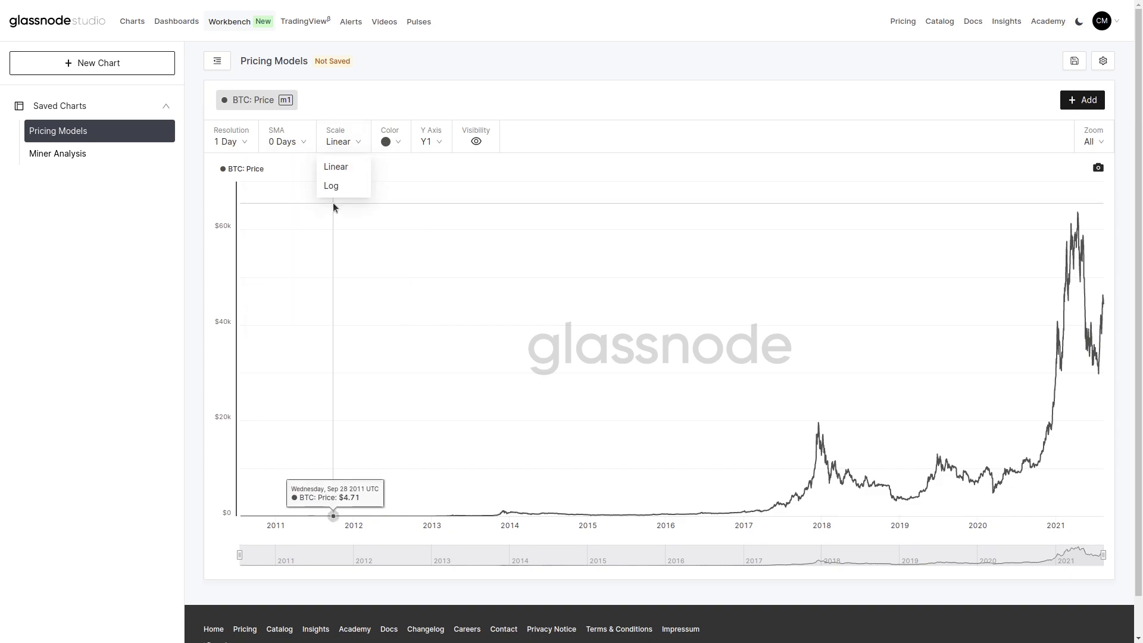
left_click(334, 185)
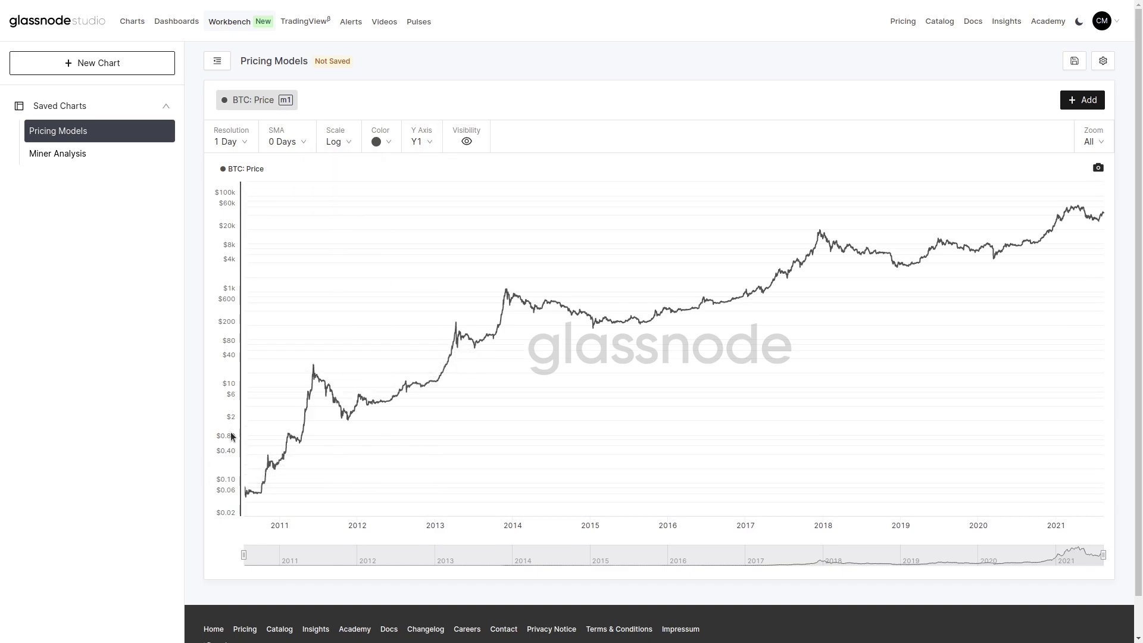
Add Bitcoin's Realized Price metric to the chart.
left_click(1082, 101)
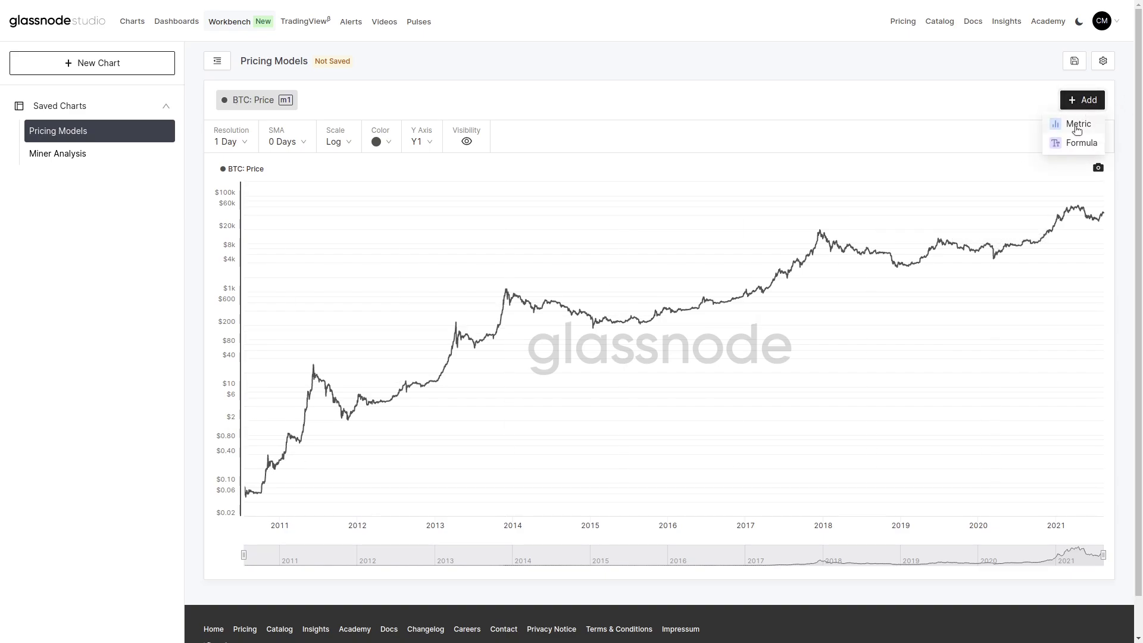
left_click(1078, 127)
left_click(569, 157)
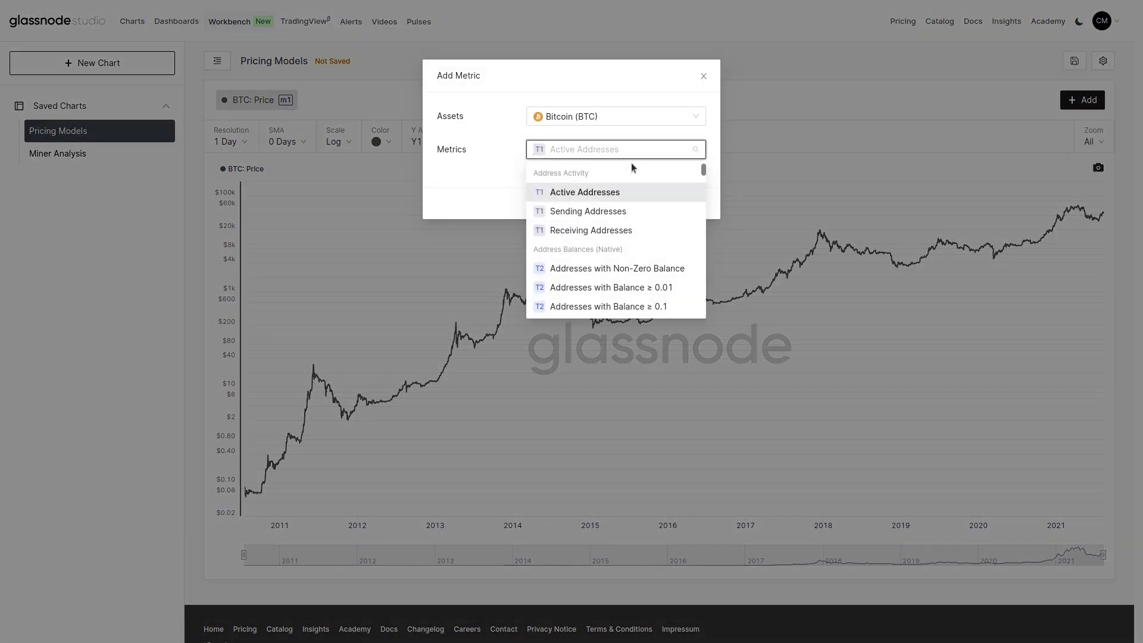
type("real")
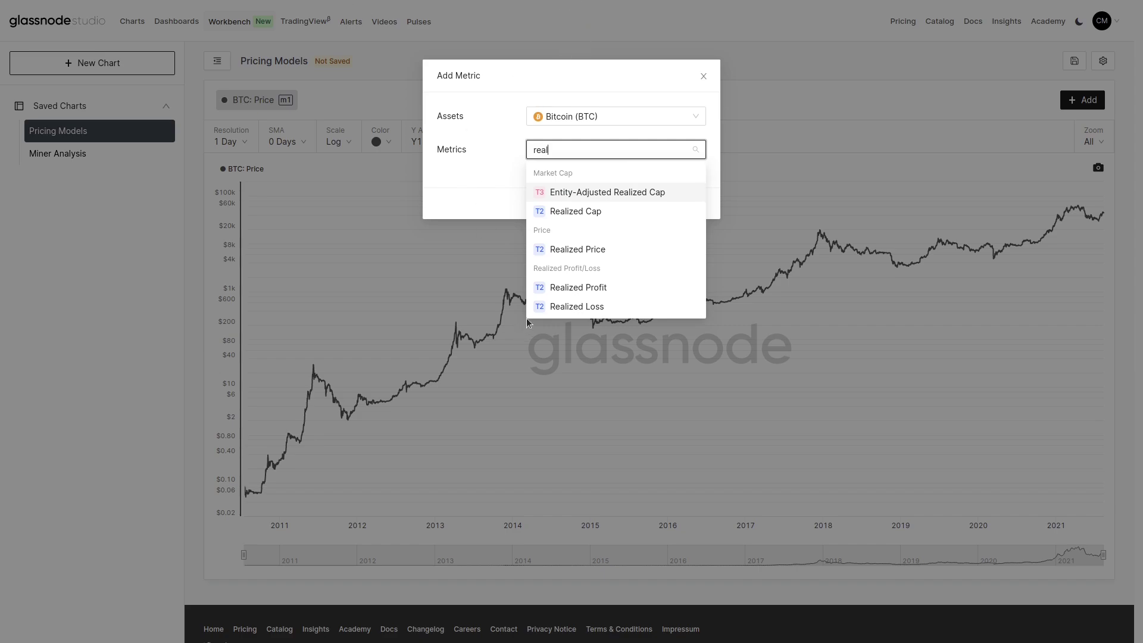
left_click(594, 249)
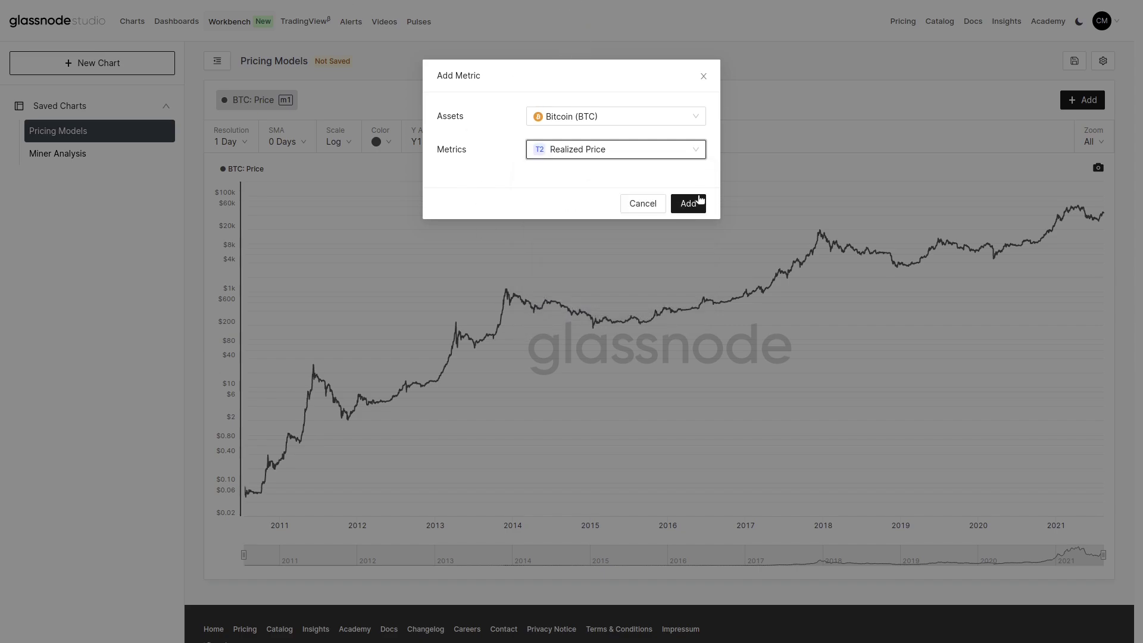
left_click(700, 202)
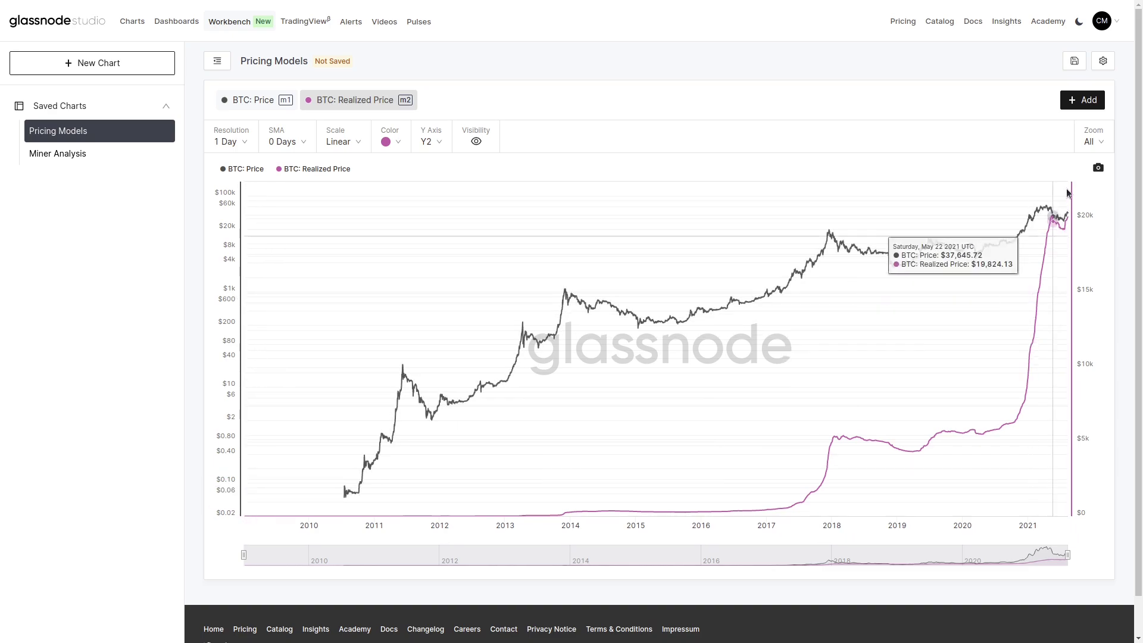
Plot Realized Price on the left Y1 axis alongside Price.
left_click(427, 141)
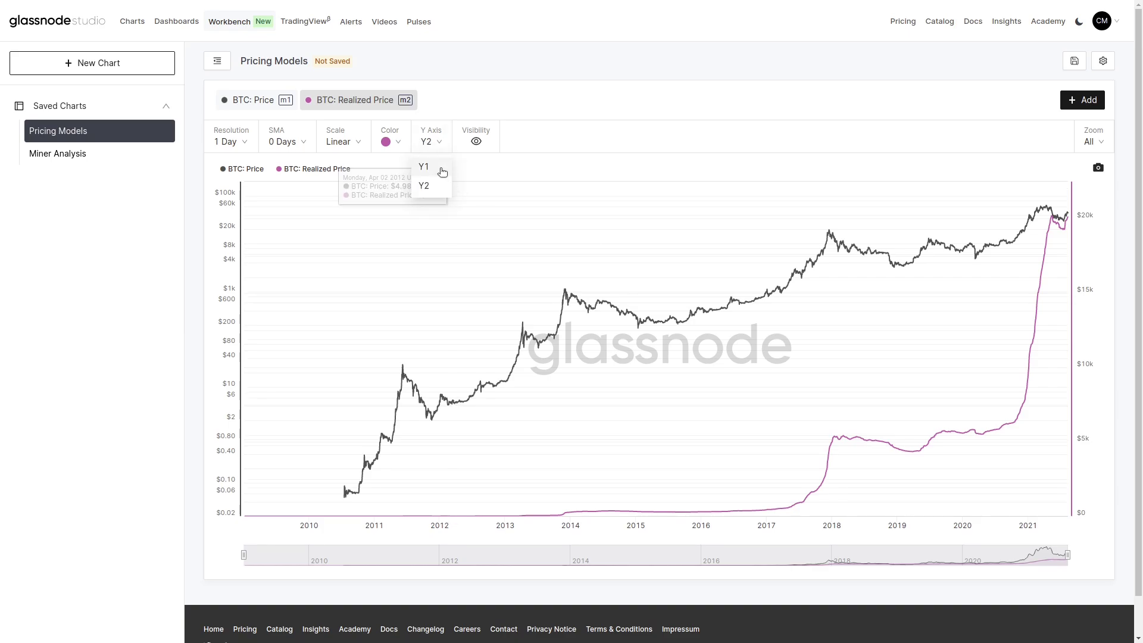
left_click(441, 171)
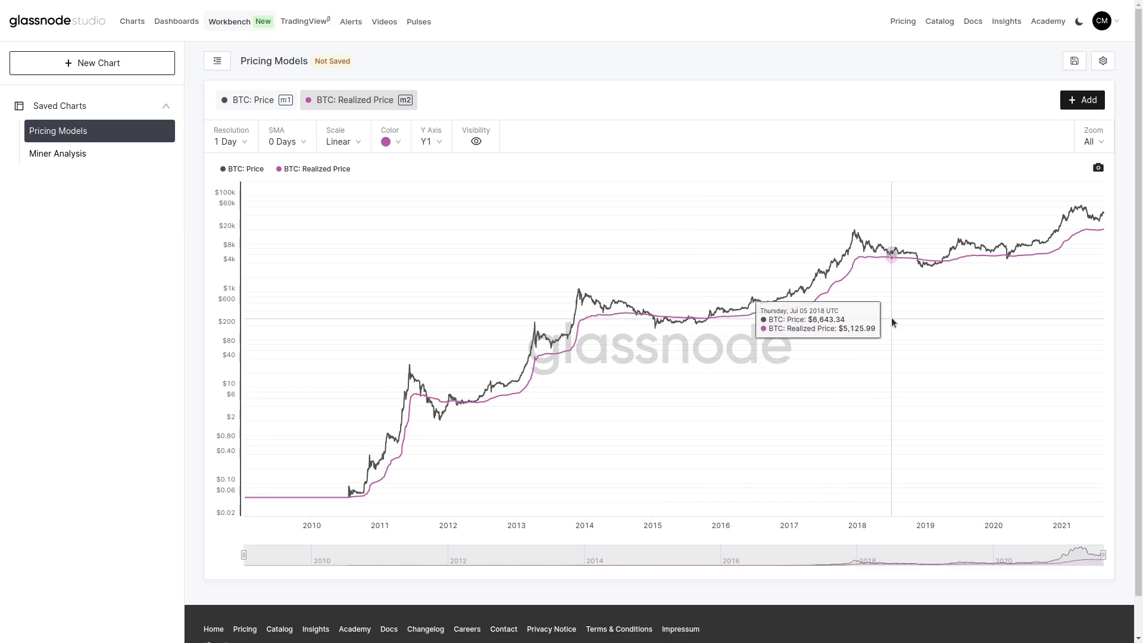
left_click(1083, 100)
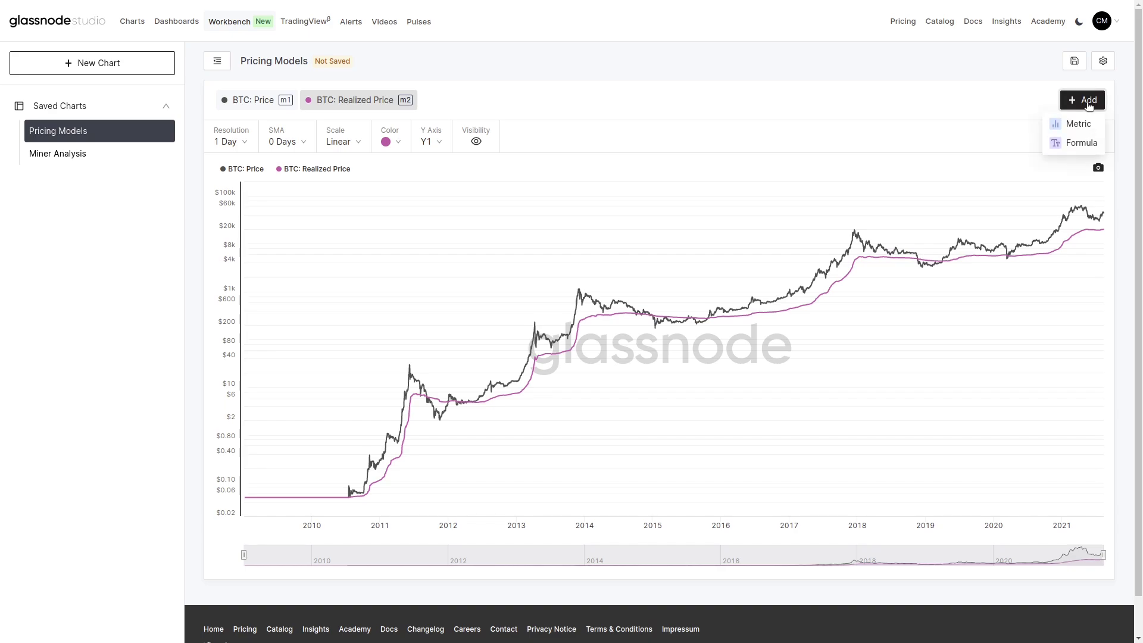
Add a new formula line coloured red-orange on the left Y1 axis.
left_click(1079, 149)
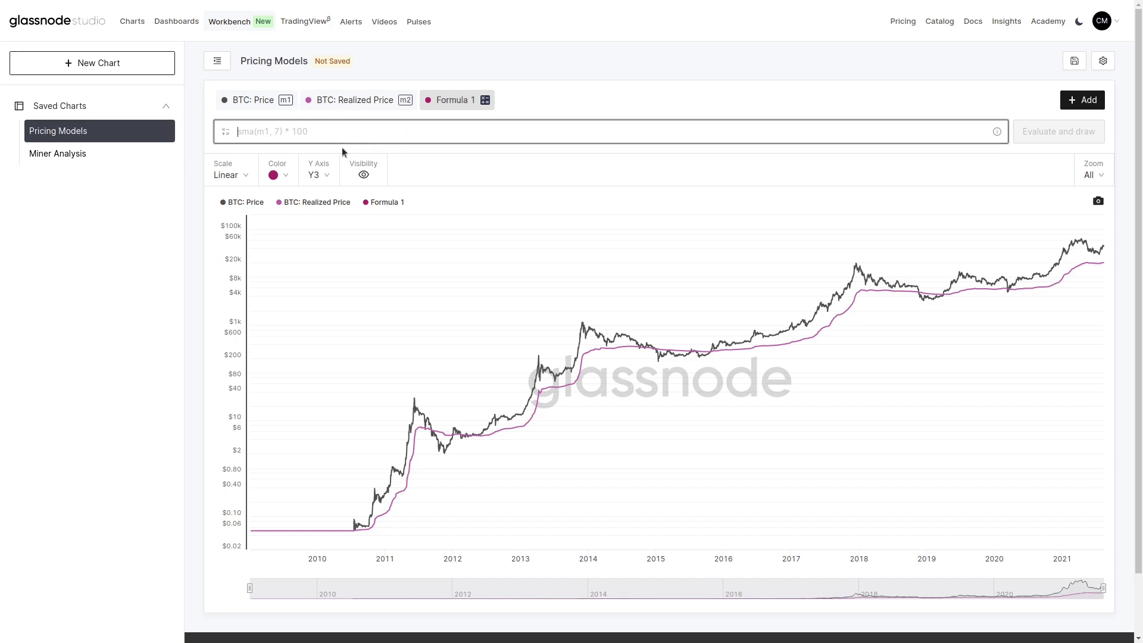
left_click(296, 173)
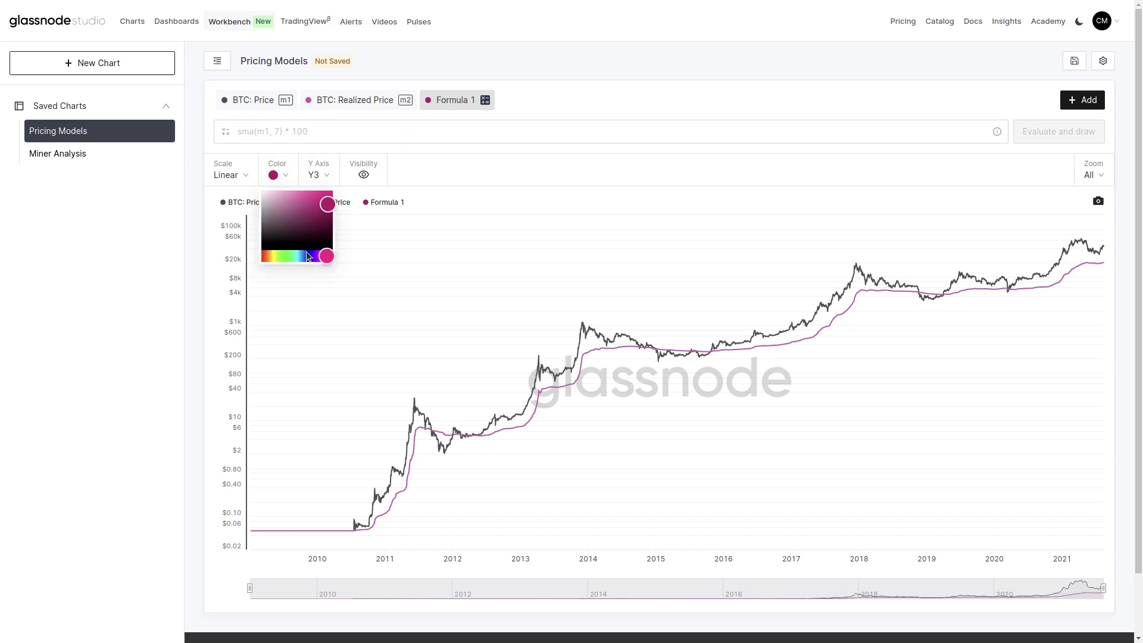
left_click(262, 254)
left_click(333, 192)
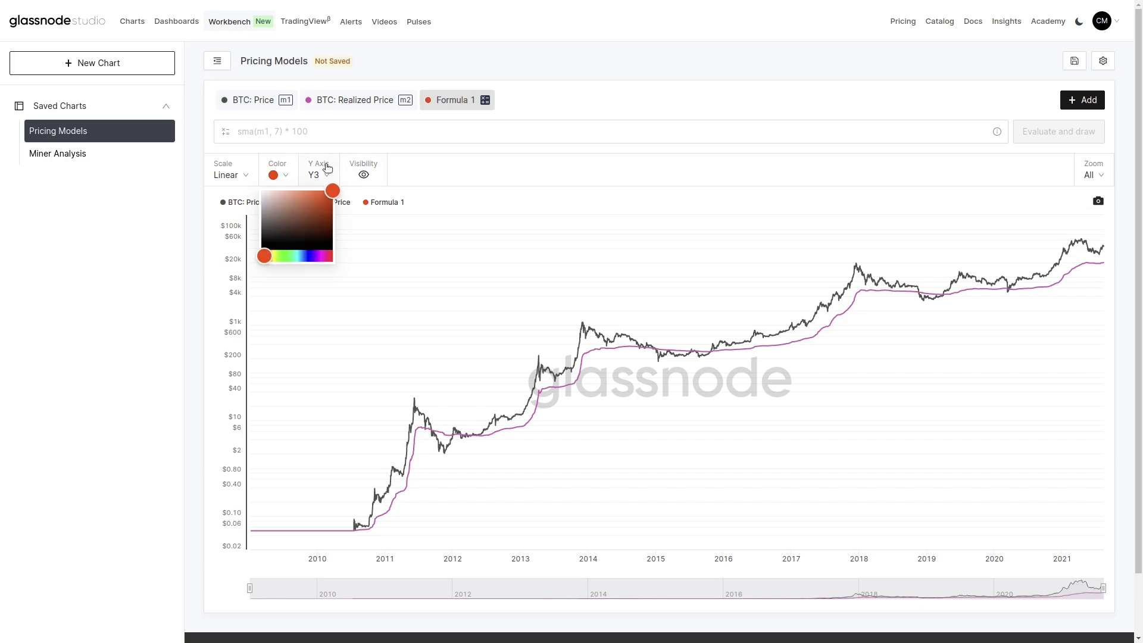
left_click(327, 170)
left_click(314, 203)
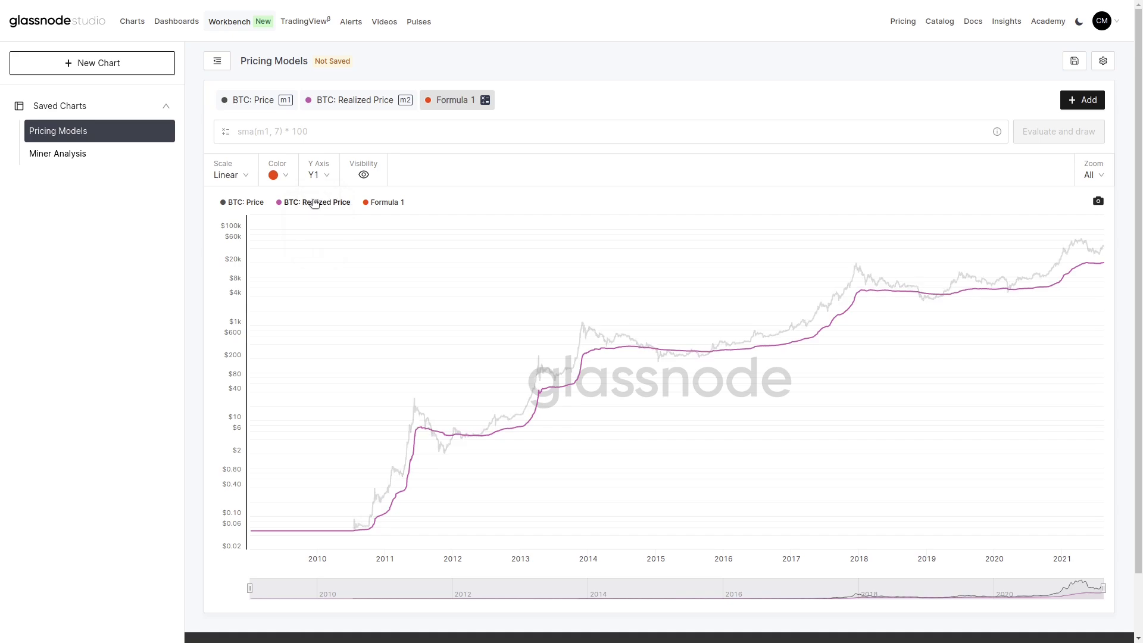
Enter the expression m2*4.2 and evaluate it onto the chart.
left_click(345, 134)
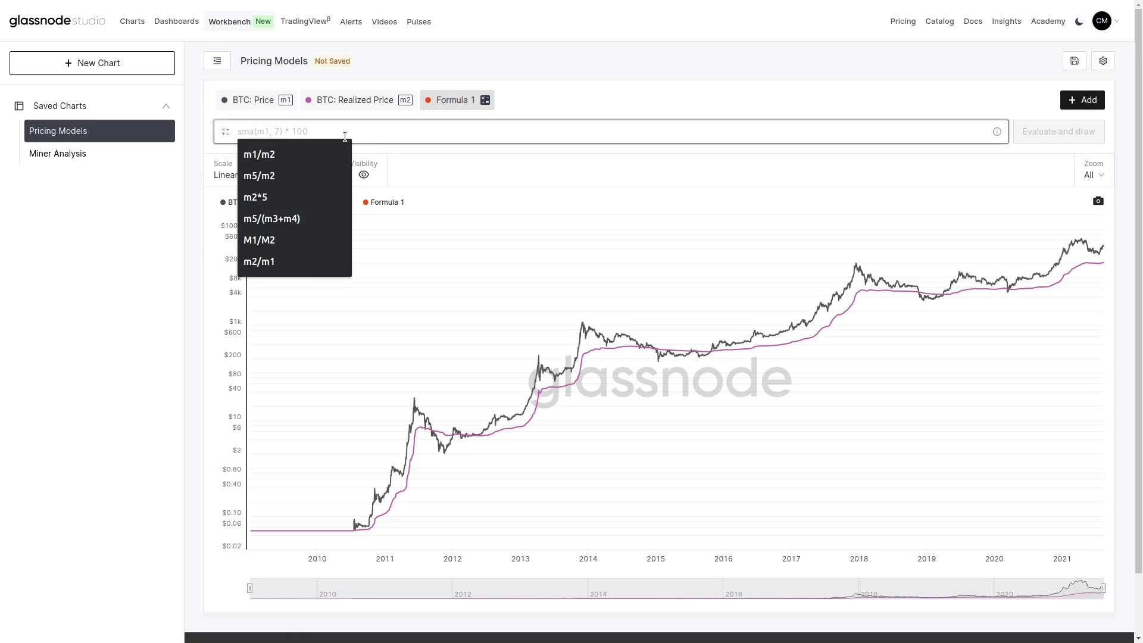
type("m2*4.2")
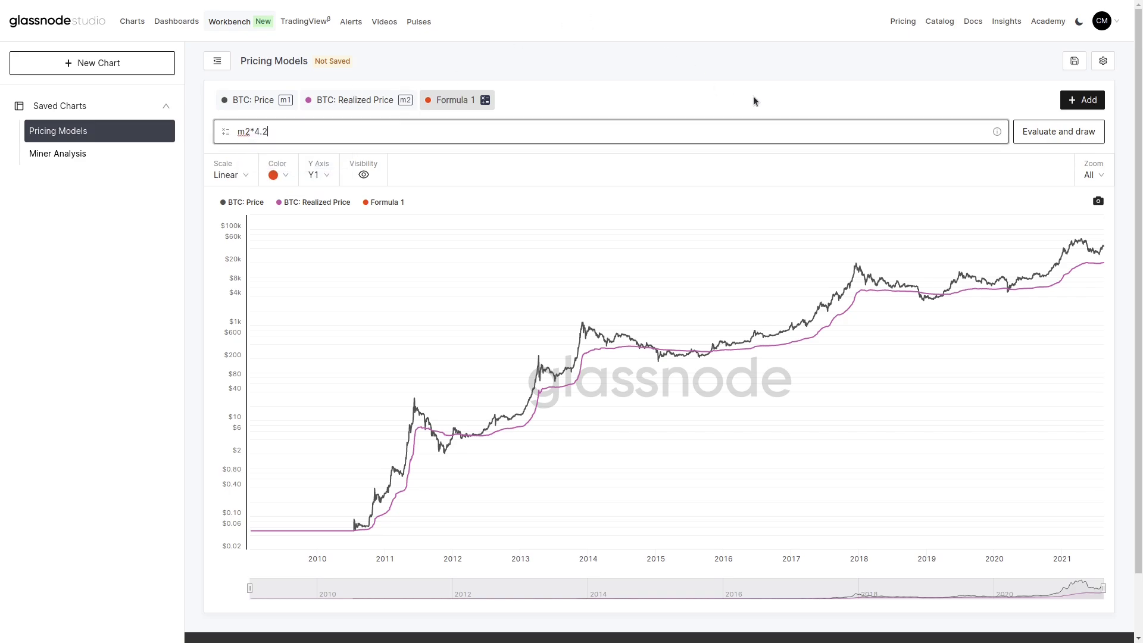
left_click(1074, 129)
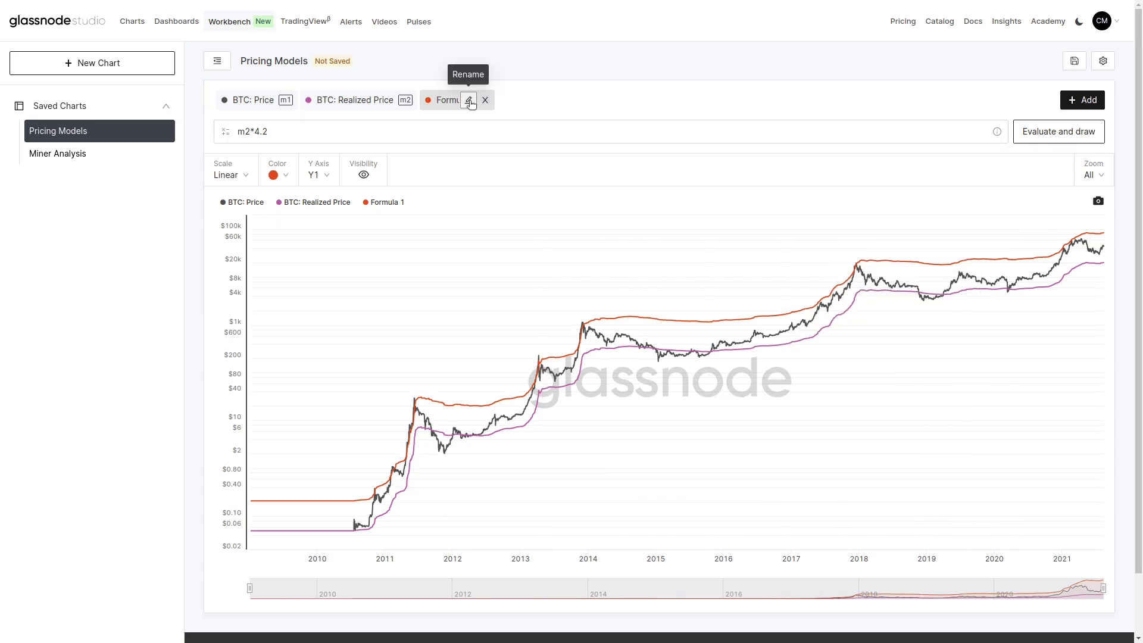
Rename Formula 1 to 'Realised Top Price'.
left_click(468, 100)
key("ctrl+a")
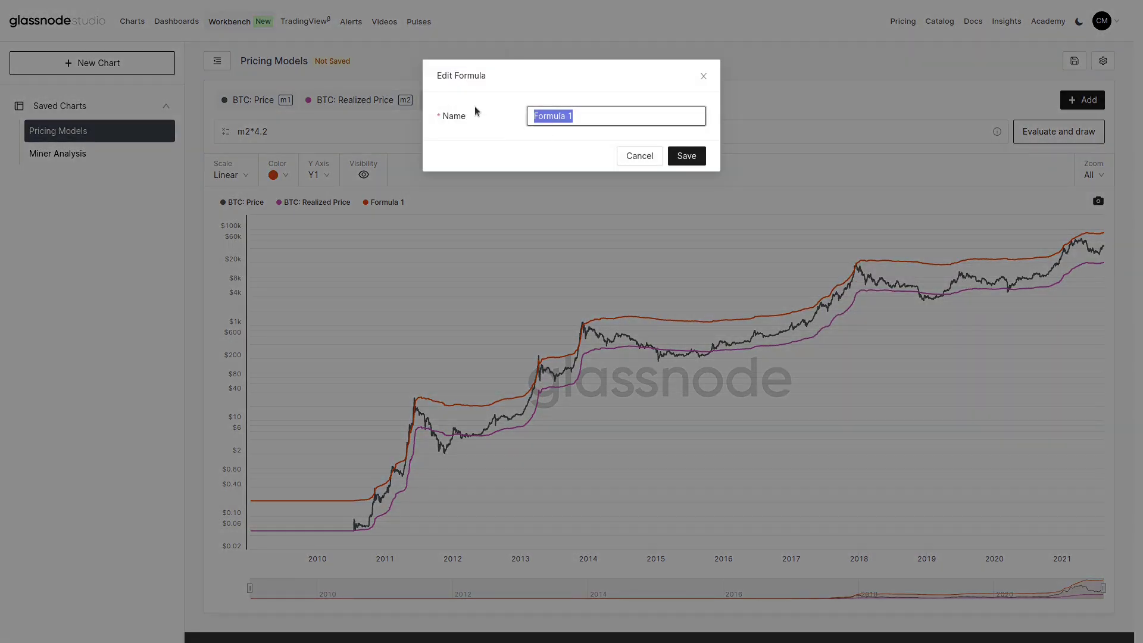
type("Realised")
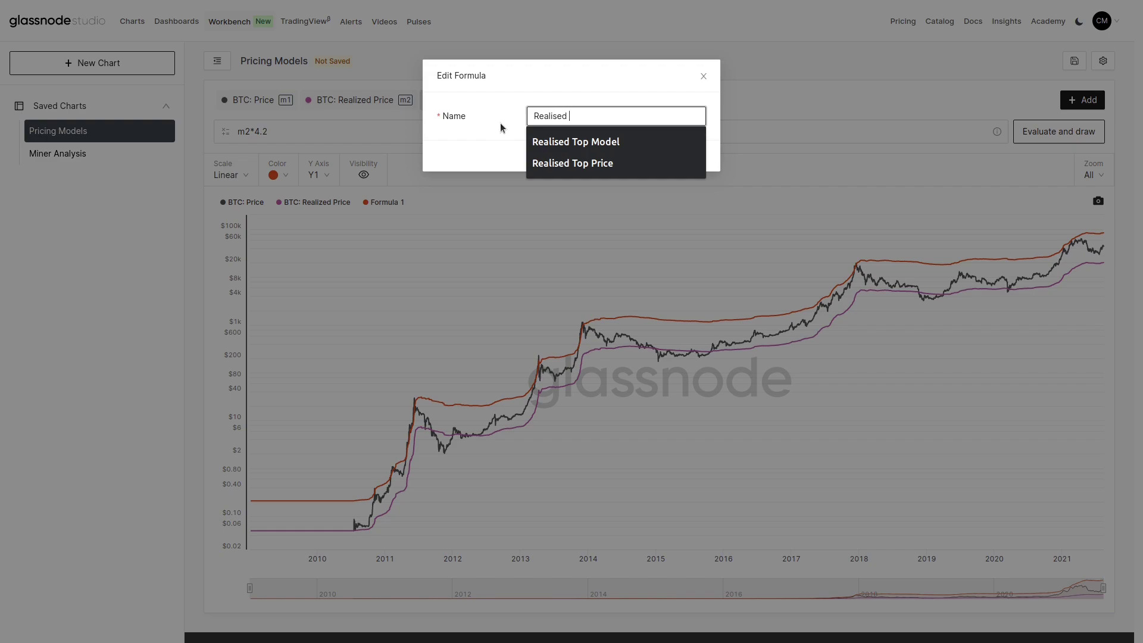
type(" Top Price")
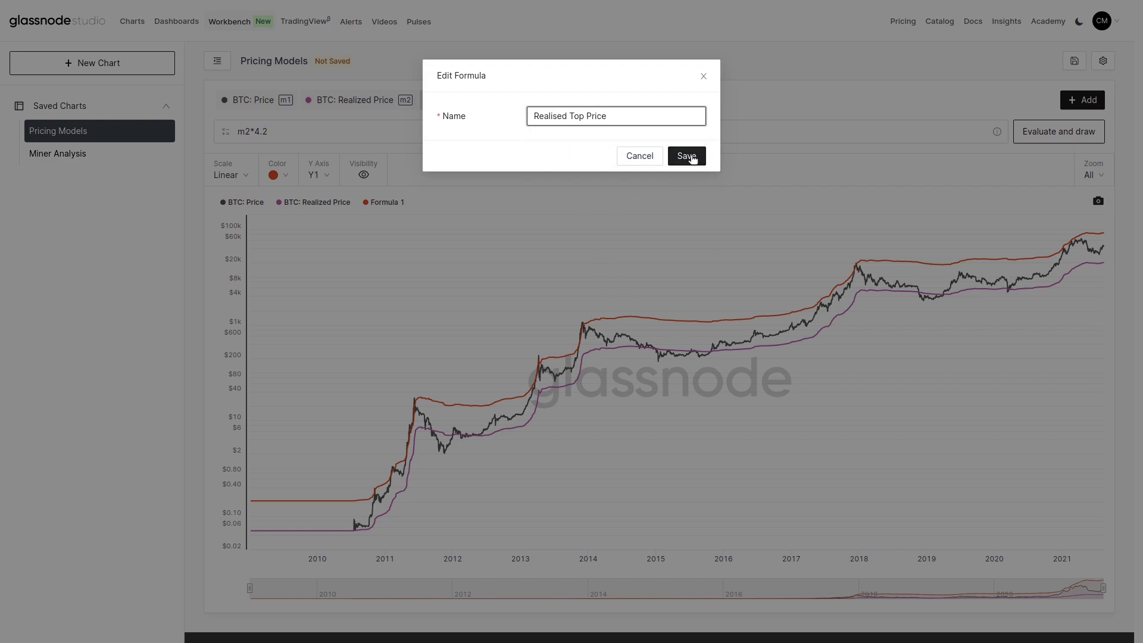
left_click(691, 158)
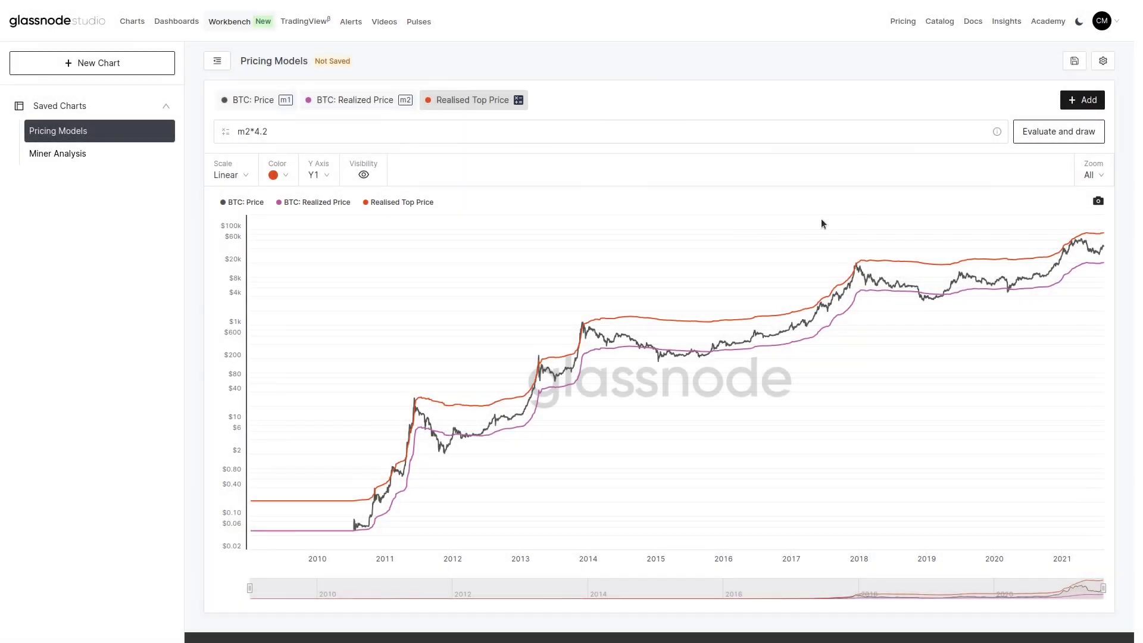
Save the Pricing Models chart and add a second, empty formula.
left_click(1082, 61)
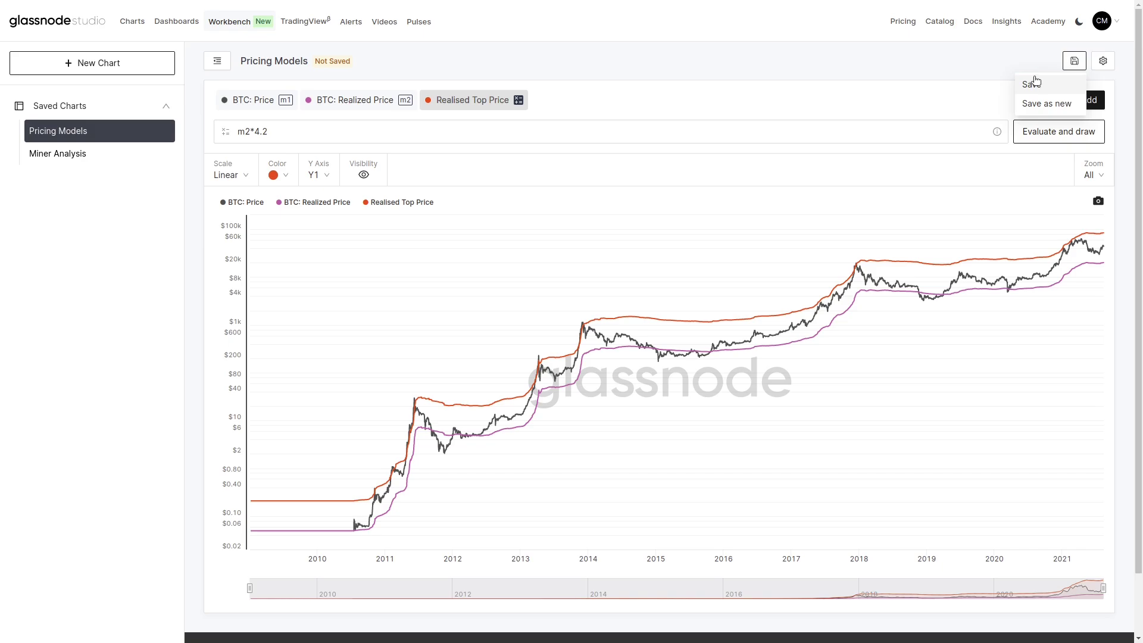
left_click(1033, 84)
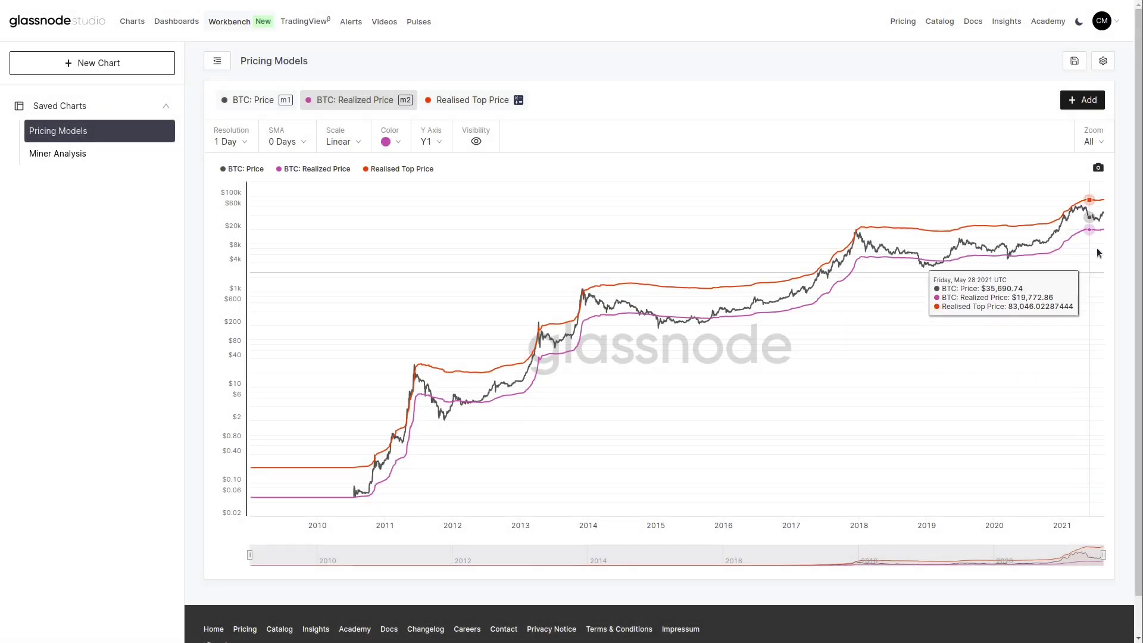
left_click(1083, 101)
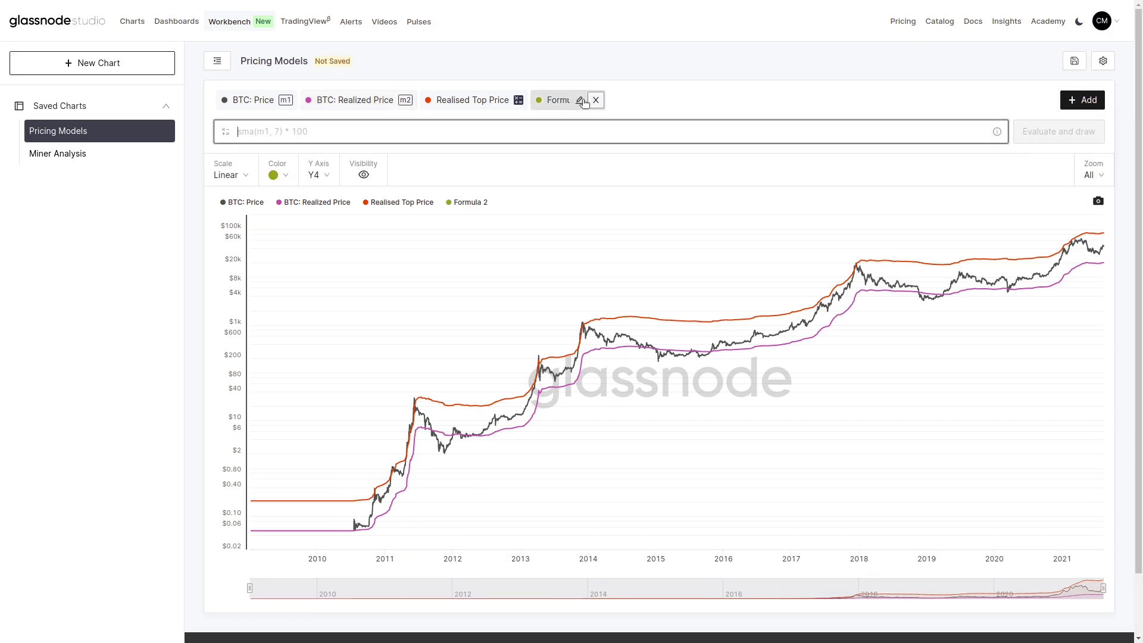
Rename Formula 2 to 'MVRV Ratio'.
left_click(580, 100)
left_click_drag(571, 117, 517, 110)
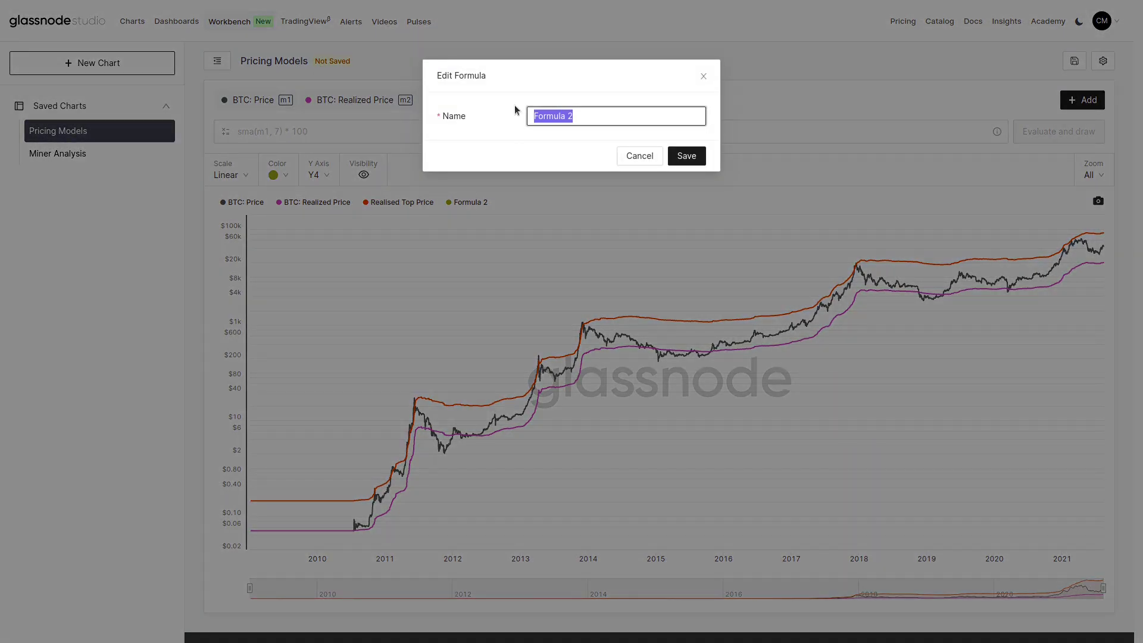
type("MVRV Rat")
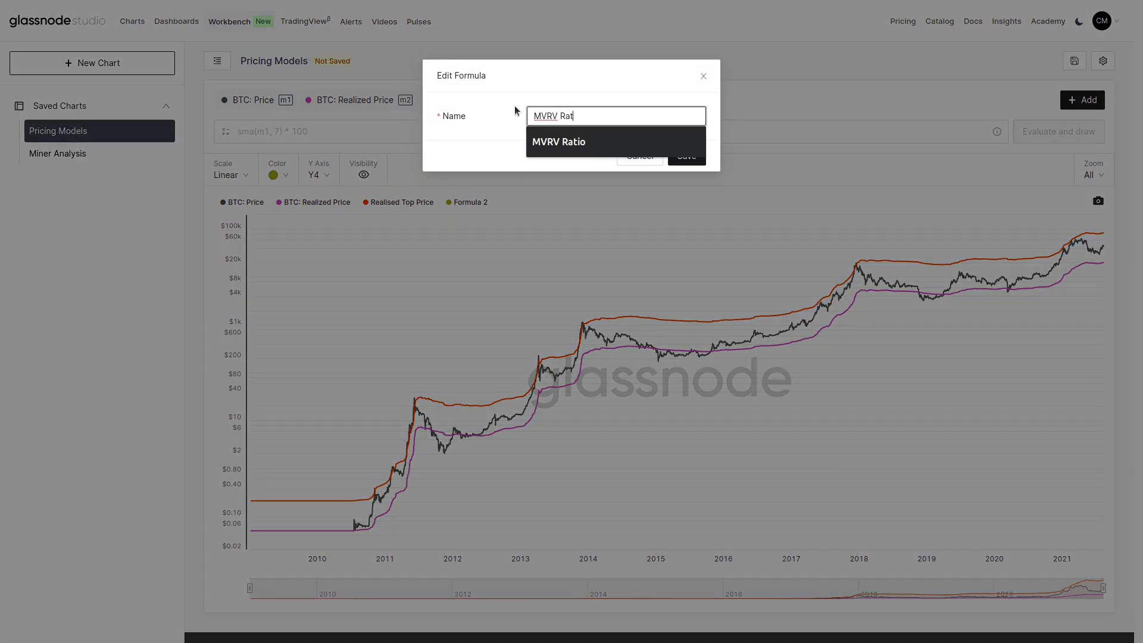
type("io")
left_click(672, 158)
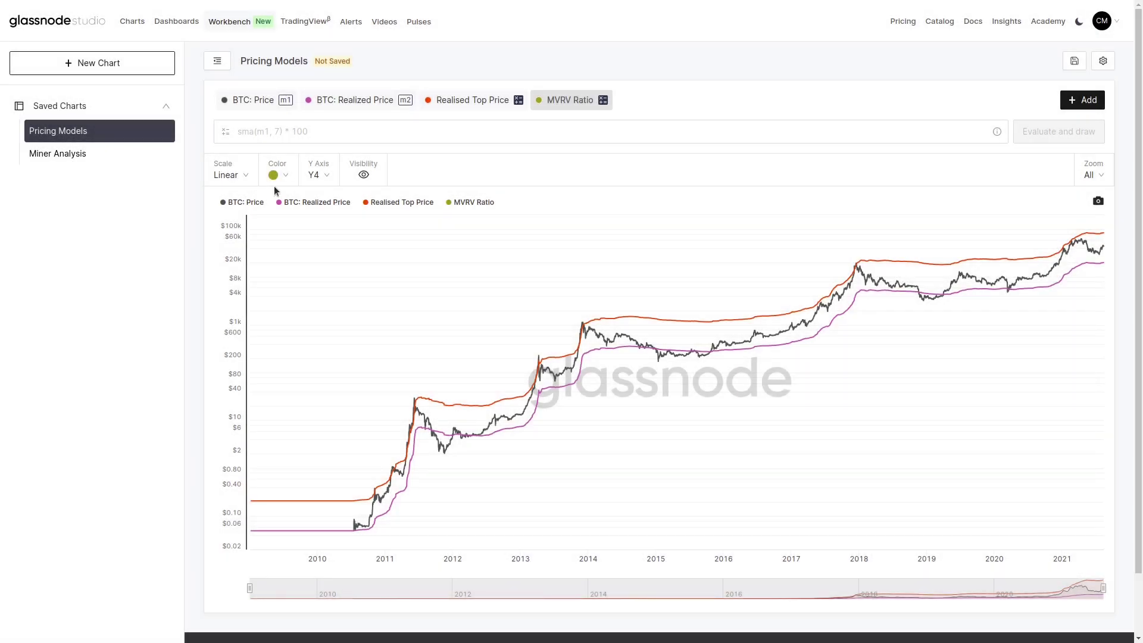
Colour MVRV Ratio saturated purple and assign it to the Y2 axis.
left_click(274, 177)
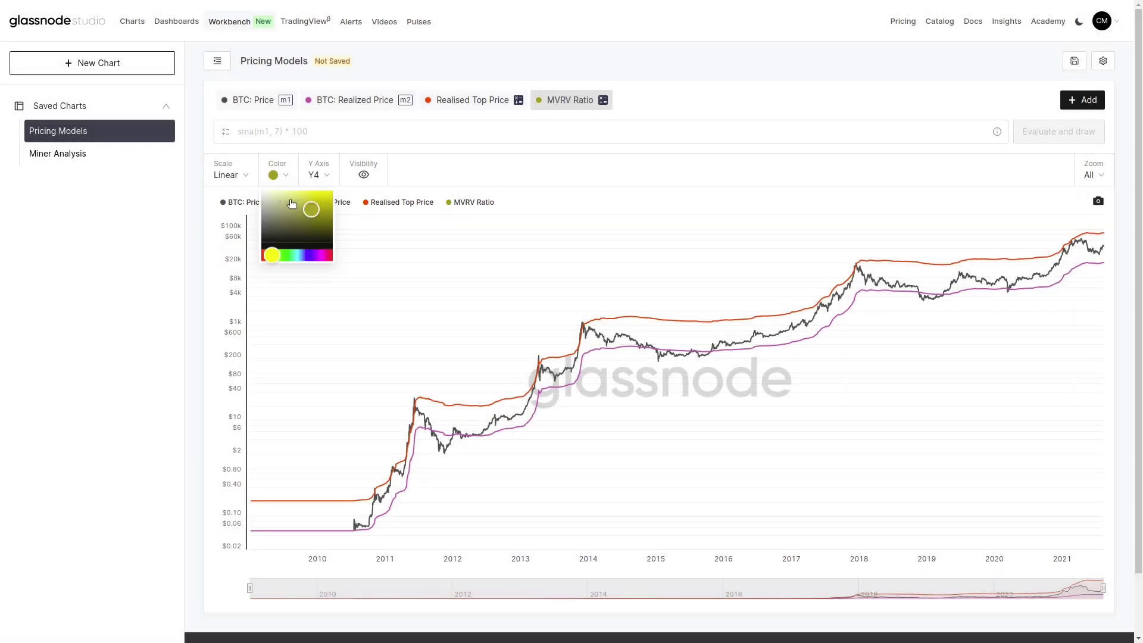
left_click(310, 257)
left_click_drag(329, 205, 369, 191)
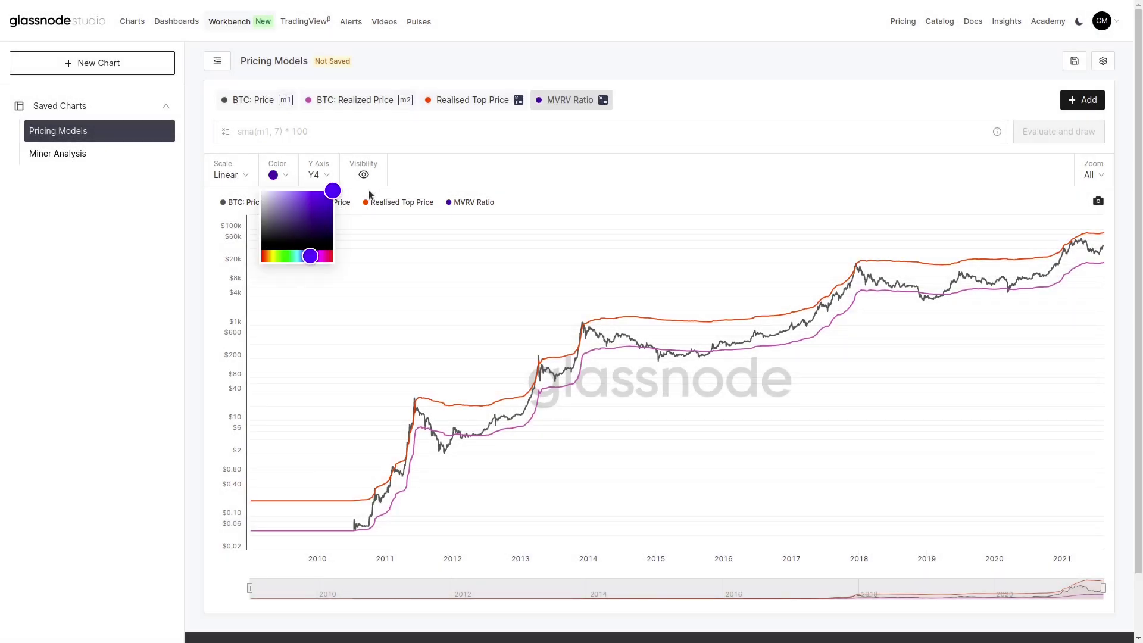
left_click(520, 159)
left_click(313, 175)
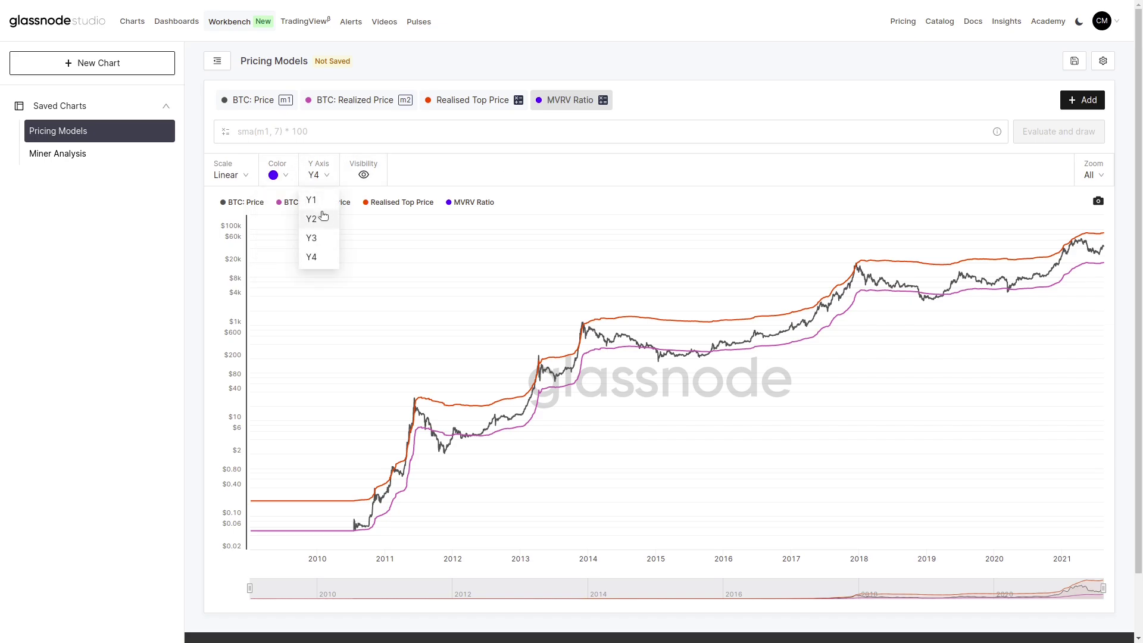
left_click(311, 257)
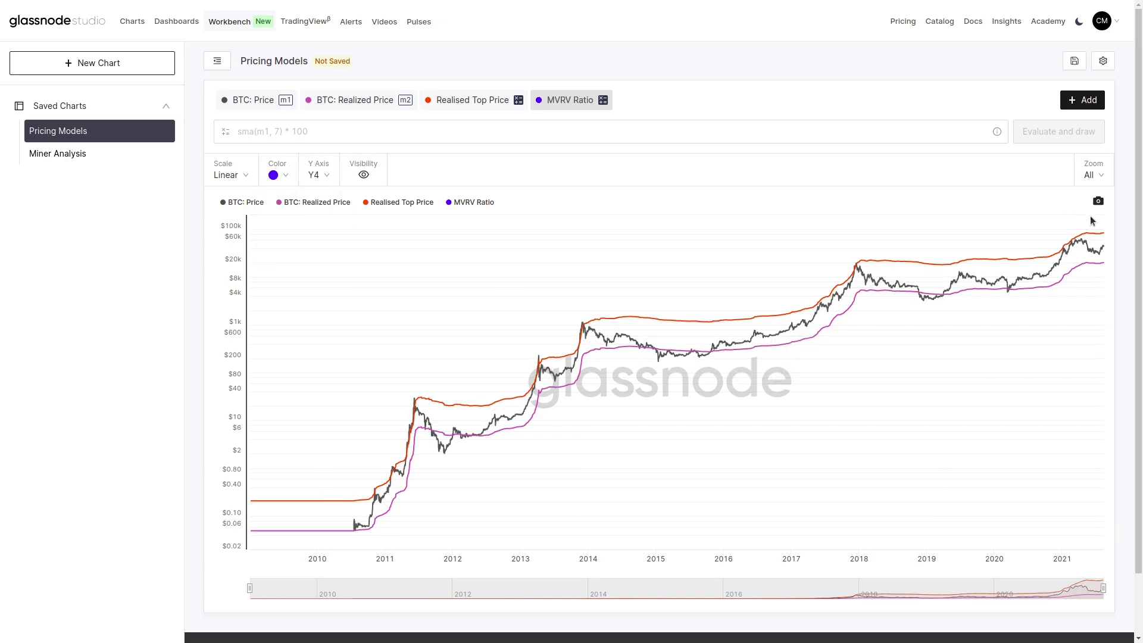
left_click(321, 175)
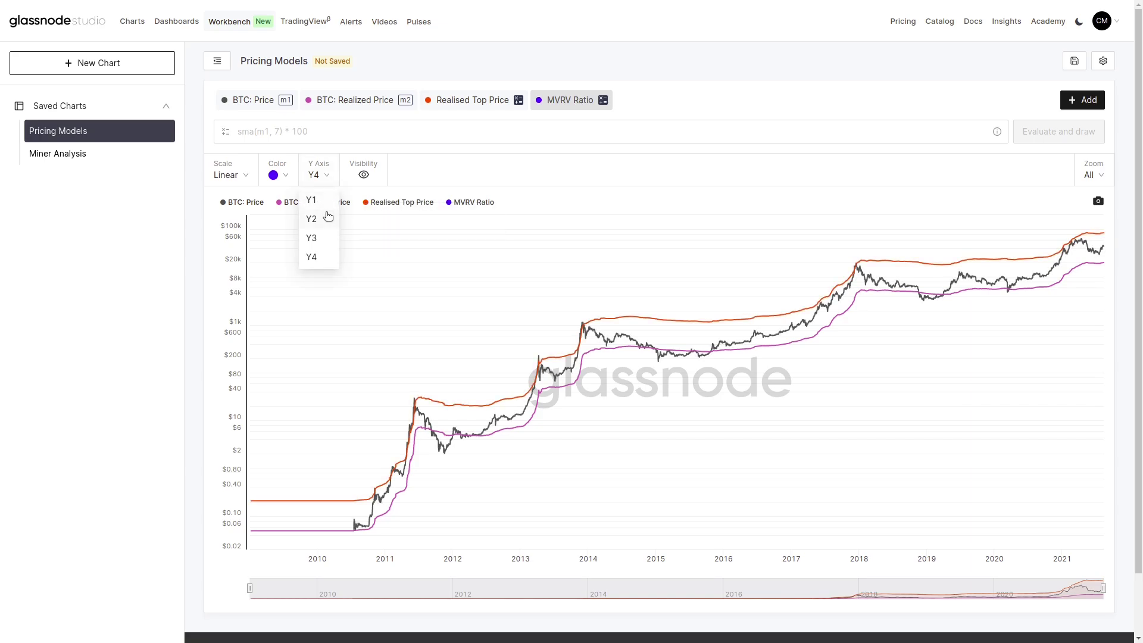
left_click(327, 218)
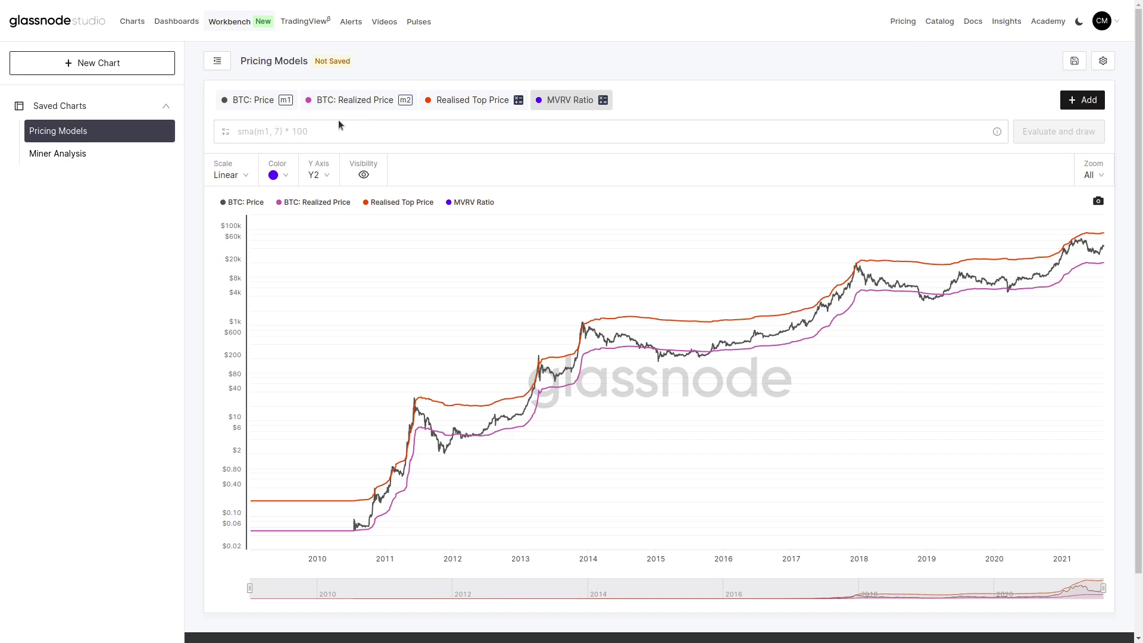
Enter m1/m2 as the MVRV Ratio formula and draw it on the right-hand axis.
left_click(325, 127)
type("m1")
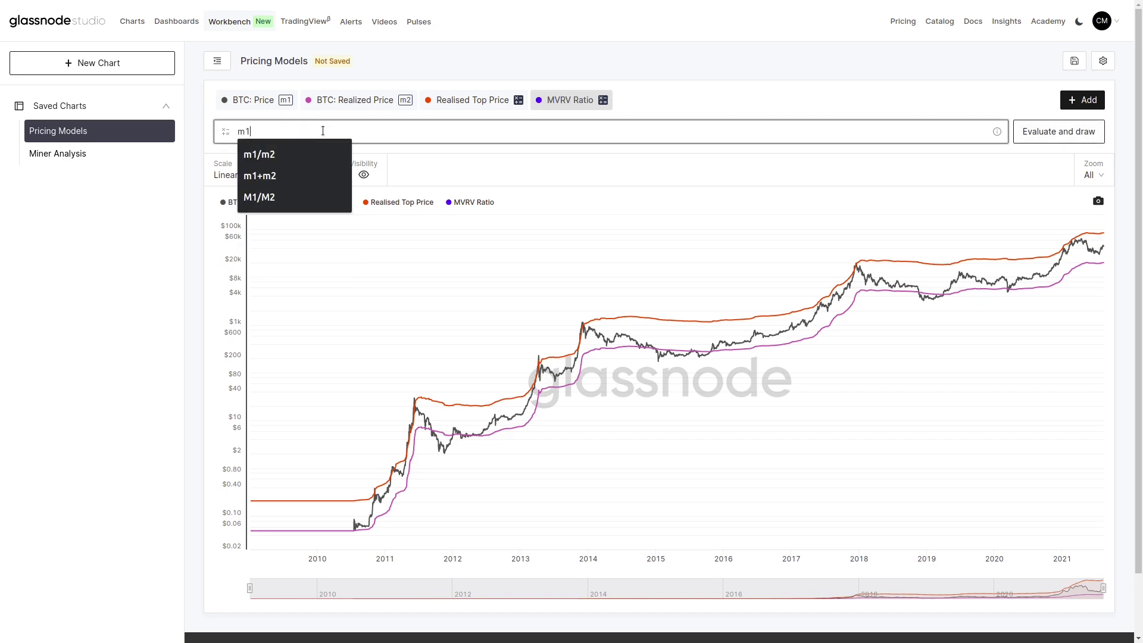
type("/m2")
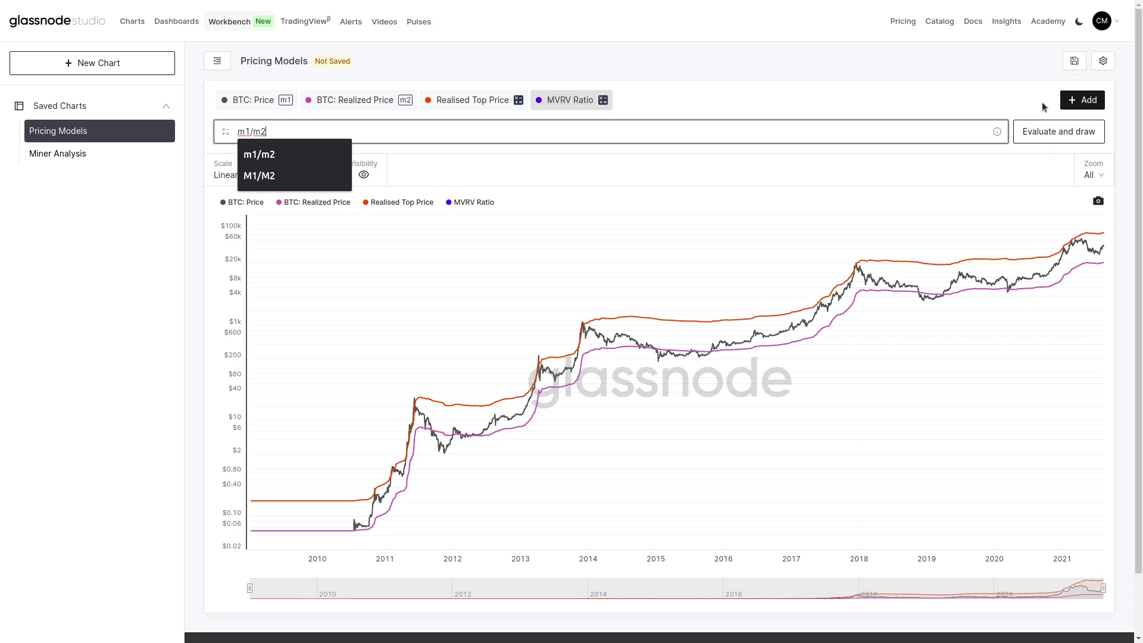
left_click(1039, 125)
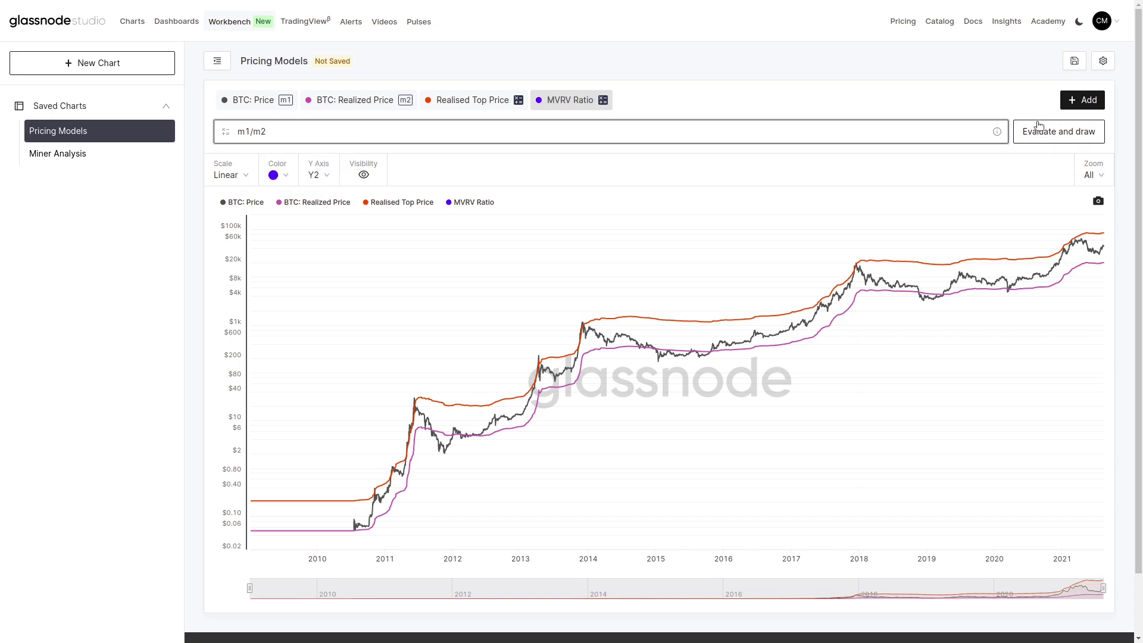
left_click(1038, 126)
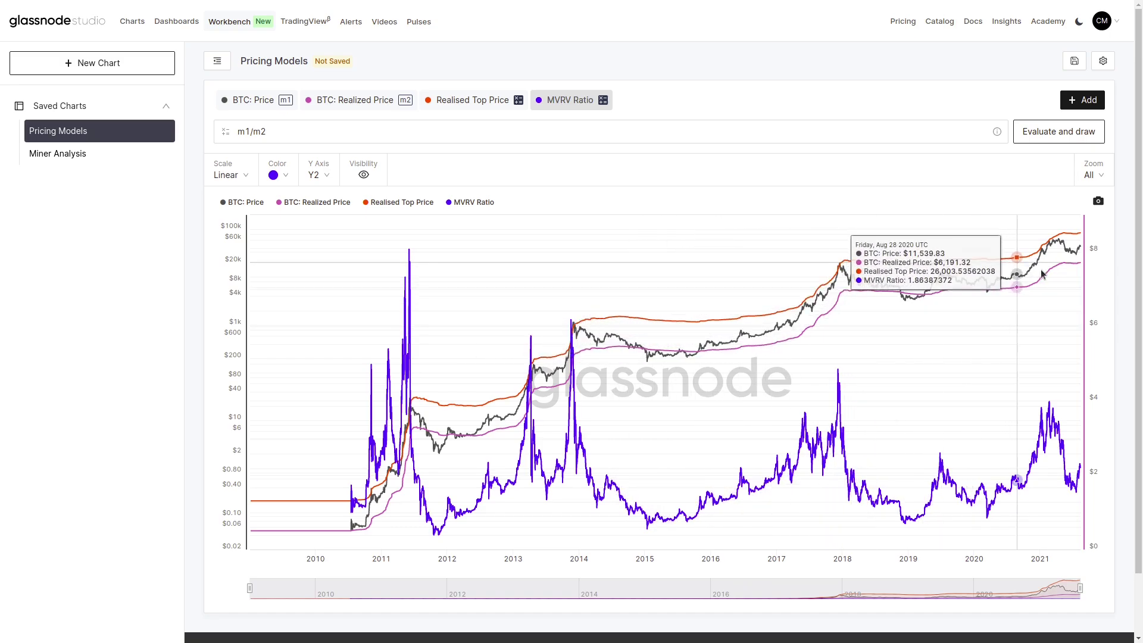
Open the chart saving options and close them without saving.
left_click(1075, 61)
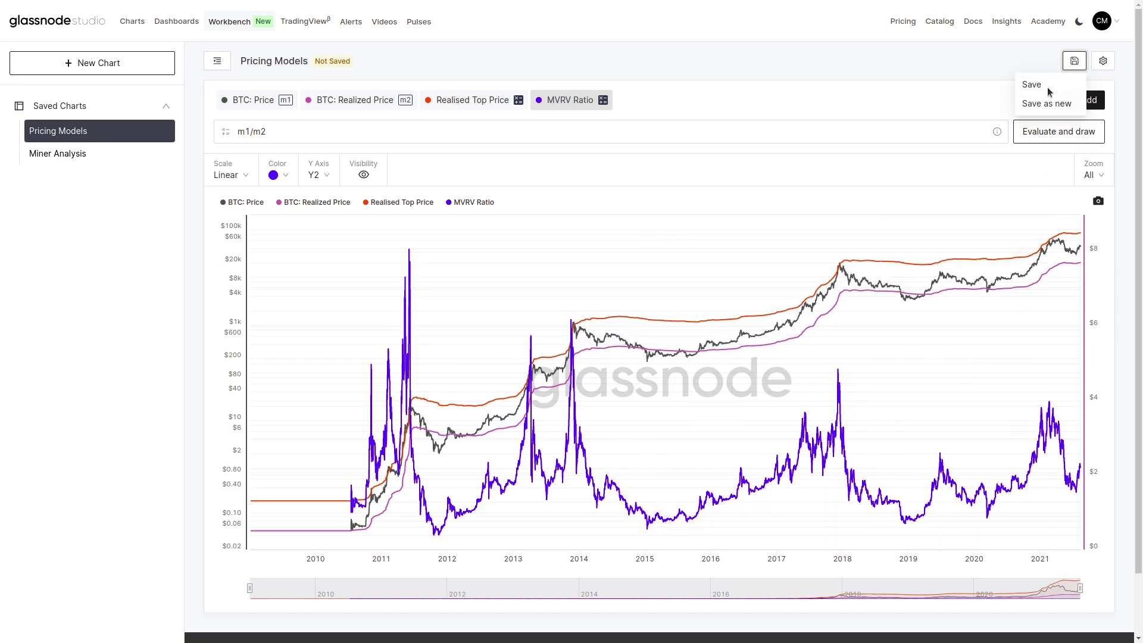
left_click(1033, 94)
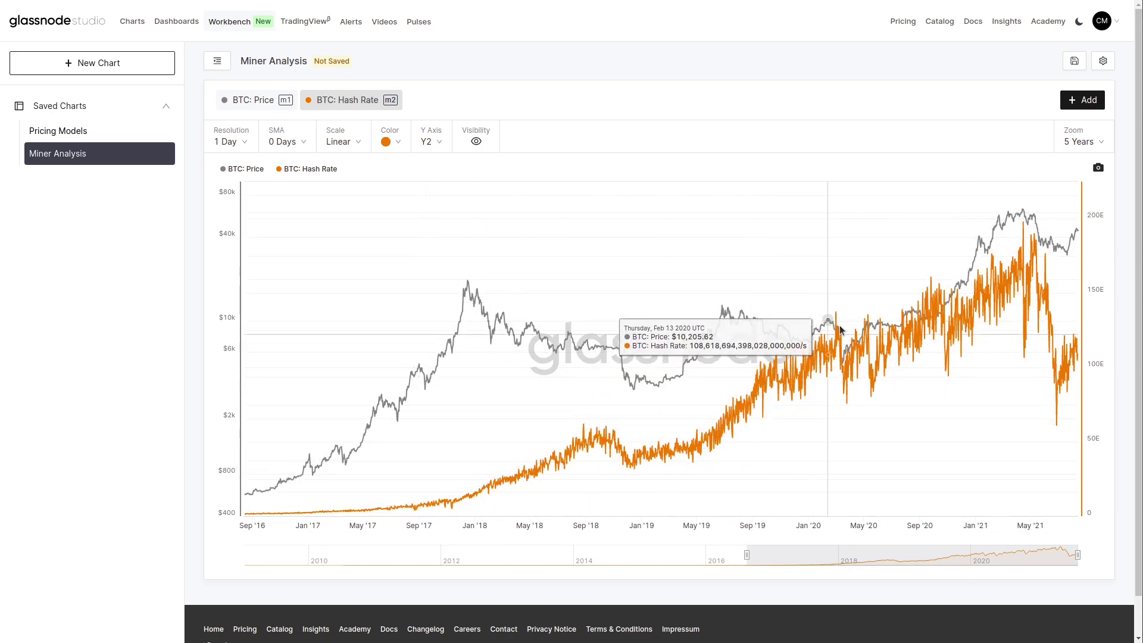
Add a formula to Miner Analysis computing sma(m2,90) and draw it.
left_click(1078, 102)
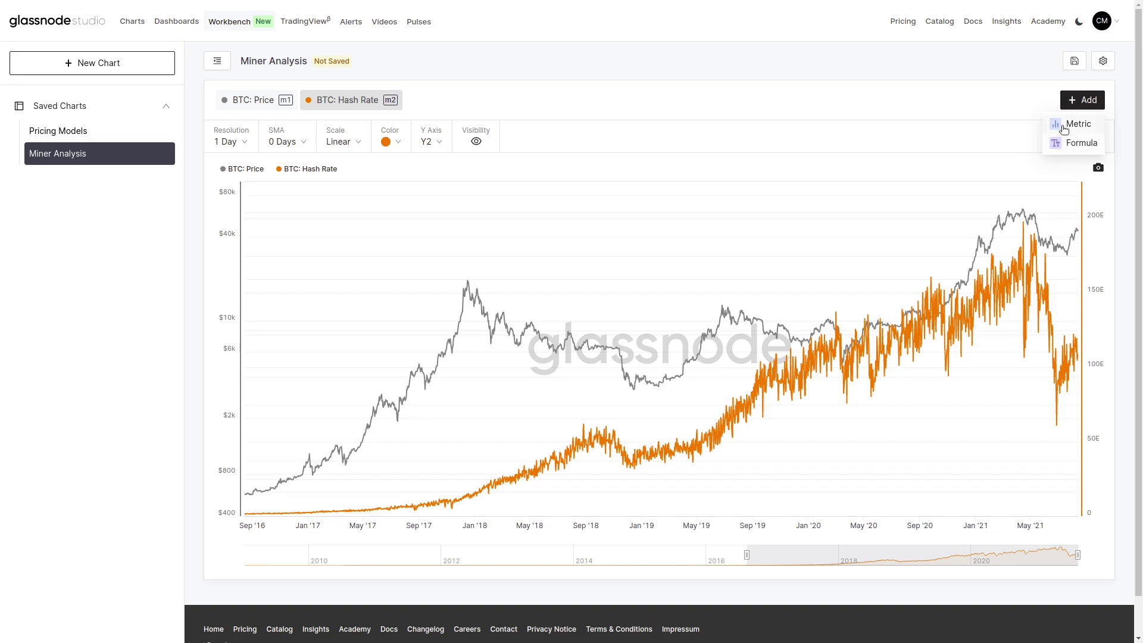
left_click(1061, 145)
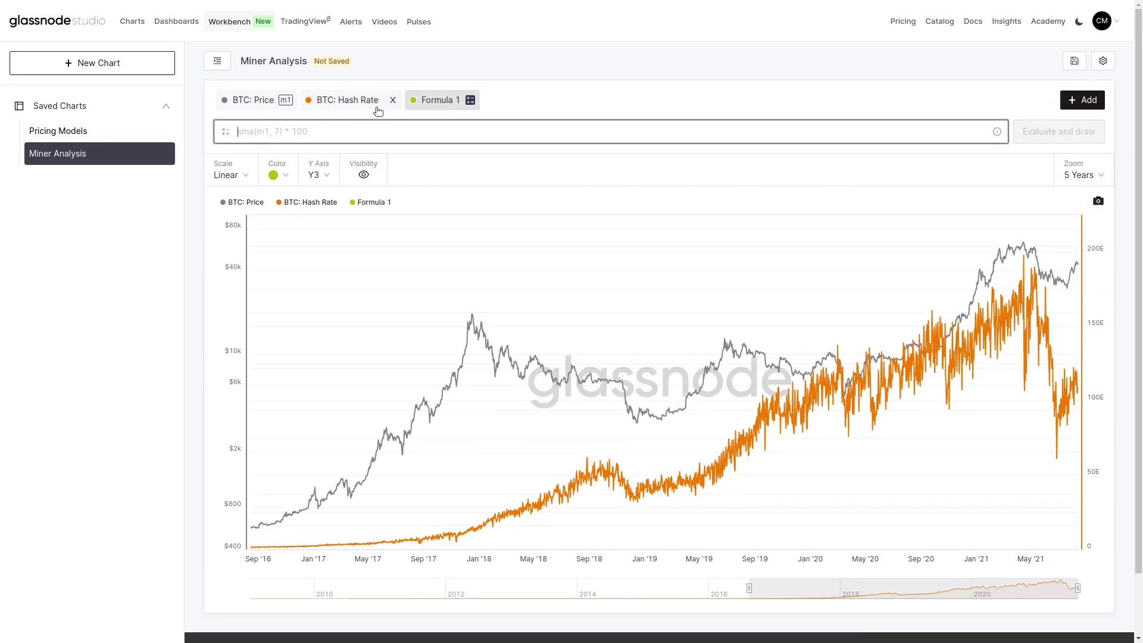
left_click(410, 122)
type("sm")
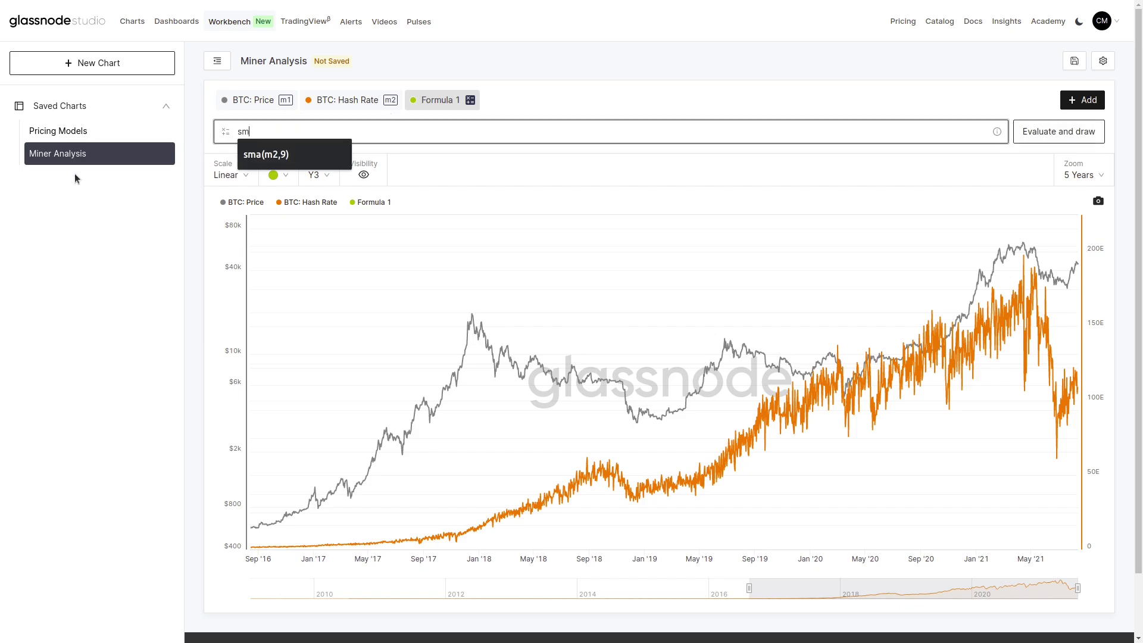
type("a(m2,90)")
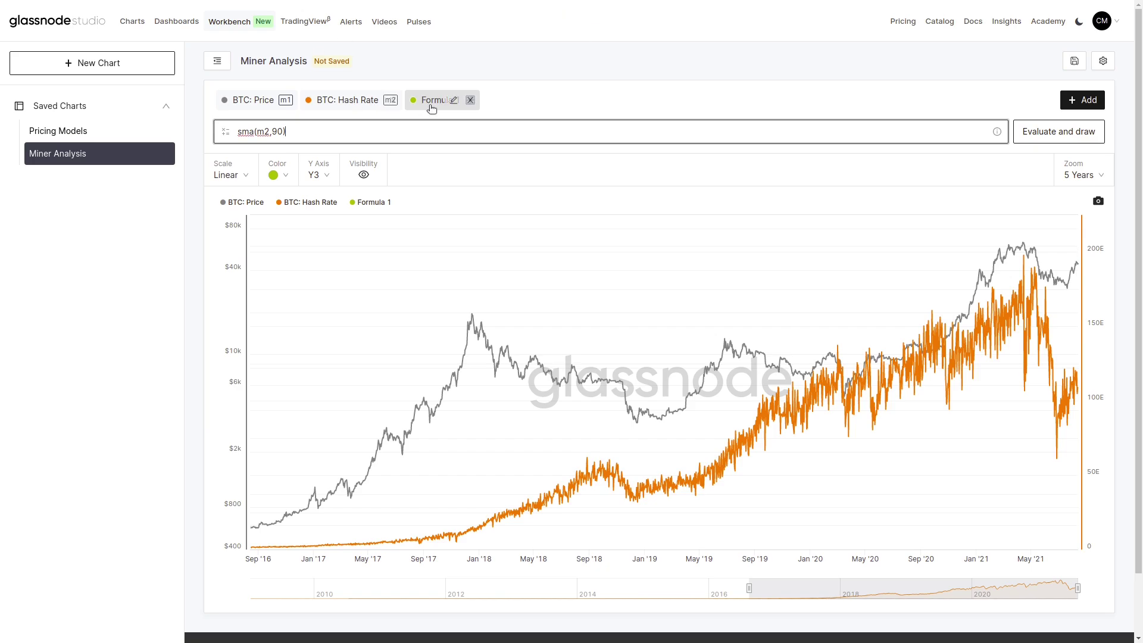
left_click(1067, 133)
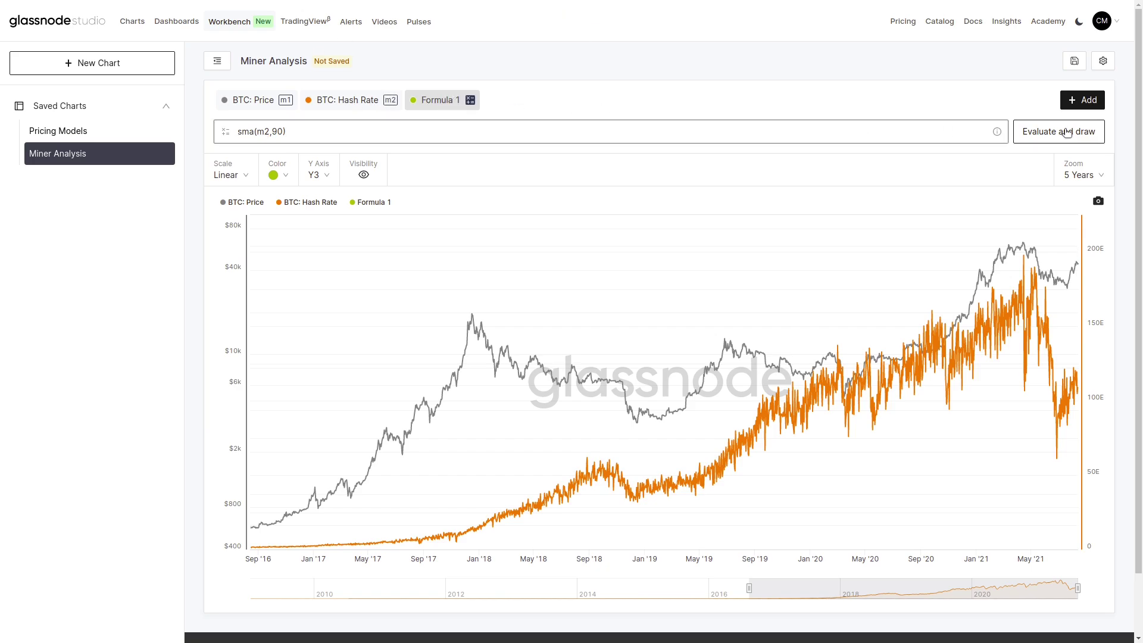
Move Formula 1 onto the Y2 axis and colour it purple.
left_click(322, 169)
left_click(312, 219)
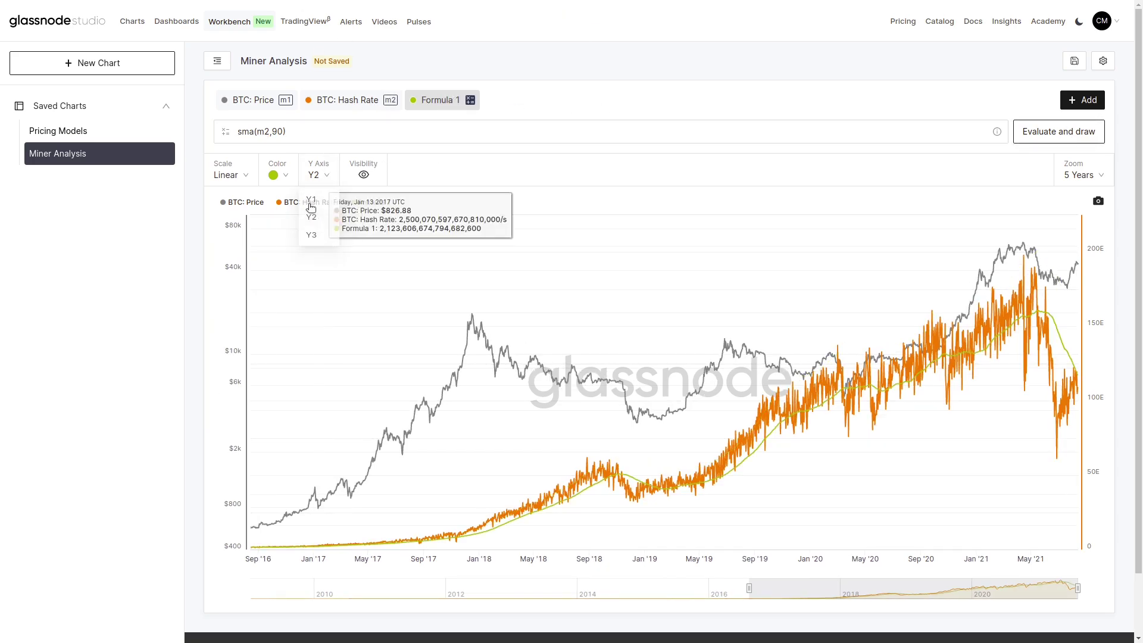
left_click(278, 175)
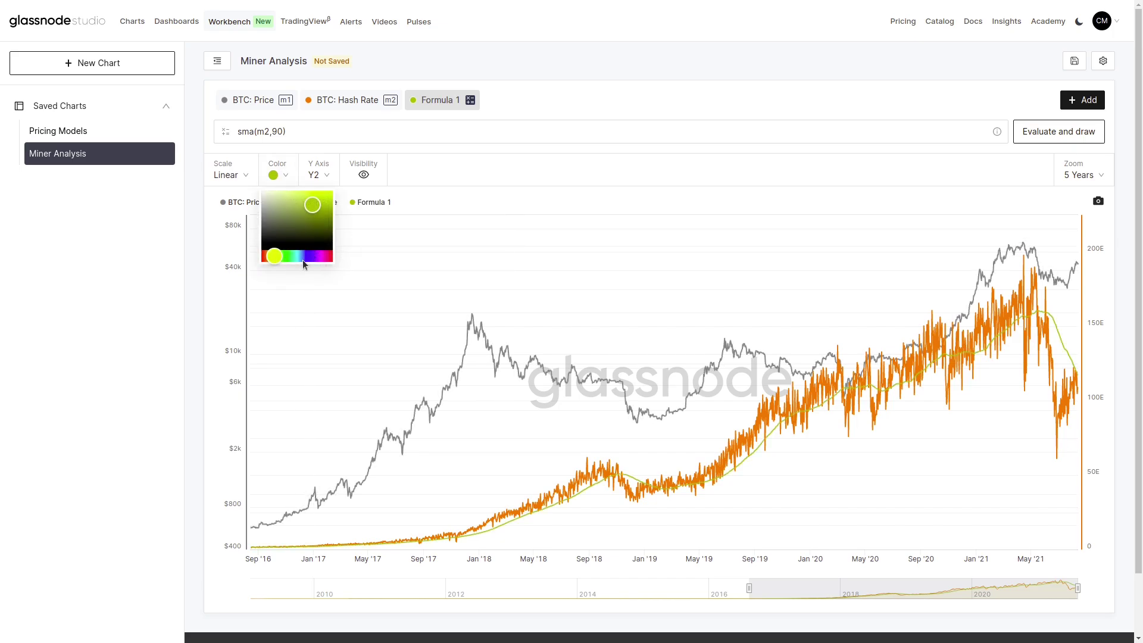
left_click(307, 256)
left_click_drag(316, 204, 429, 103)
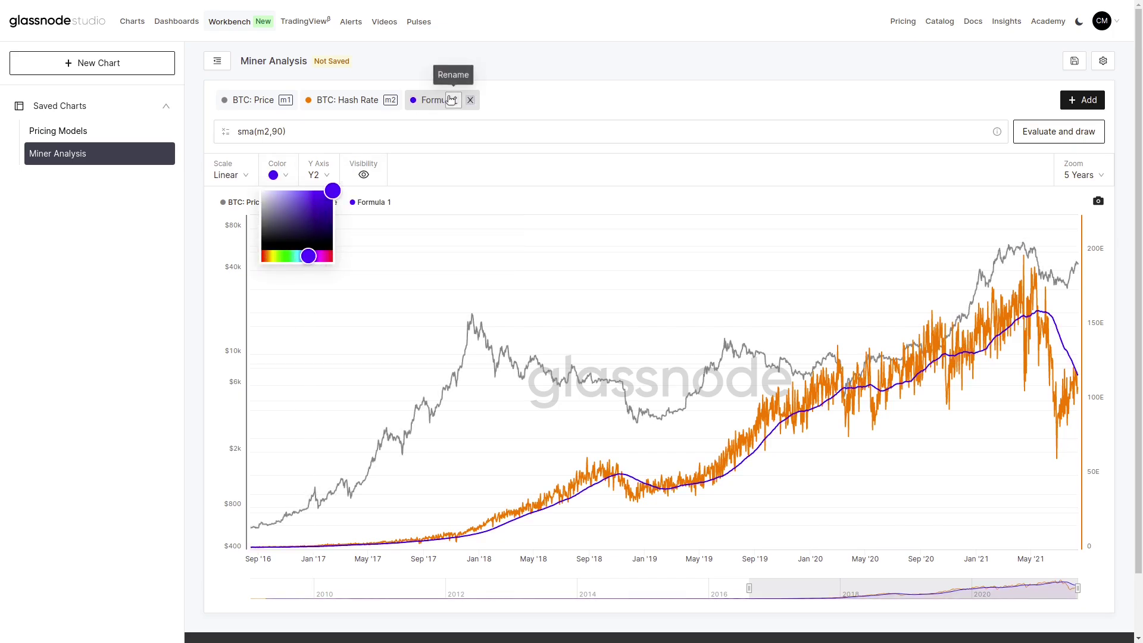
Rename Formula 1 to 'Hash (90)'.
left_click(452, 99)
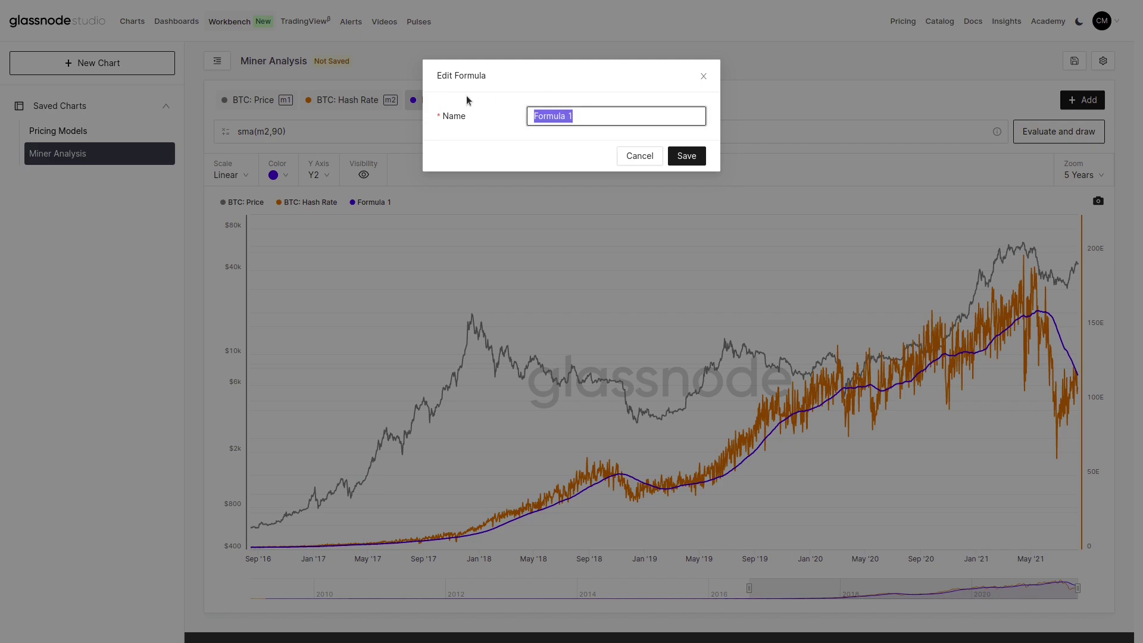
type("Hash (")
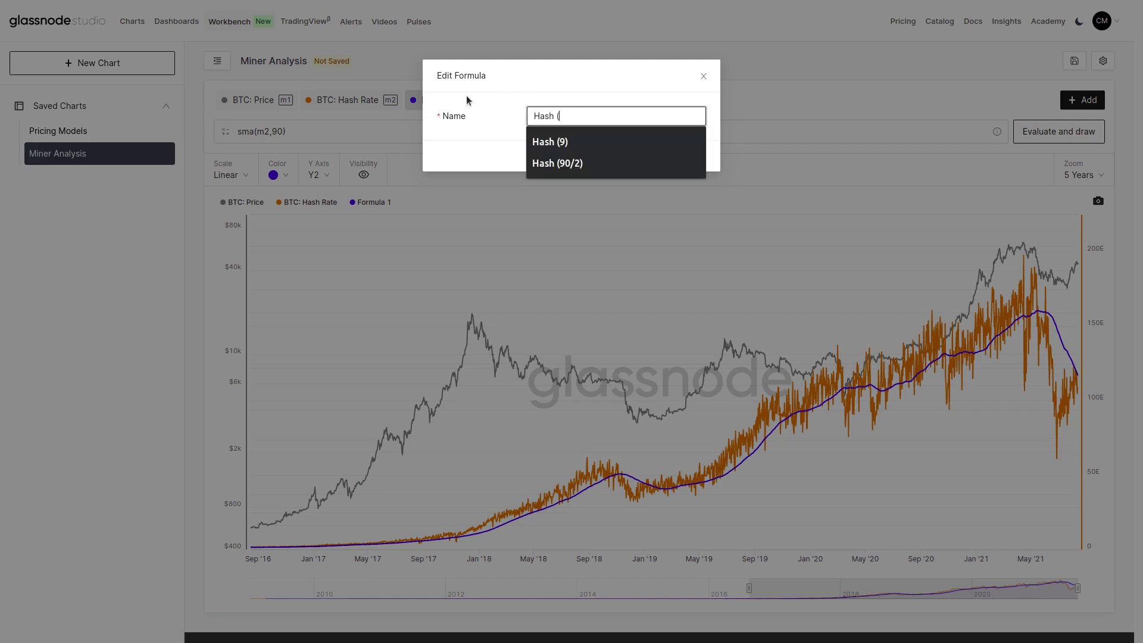
type("90)")
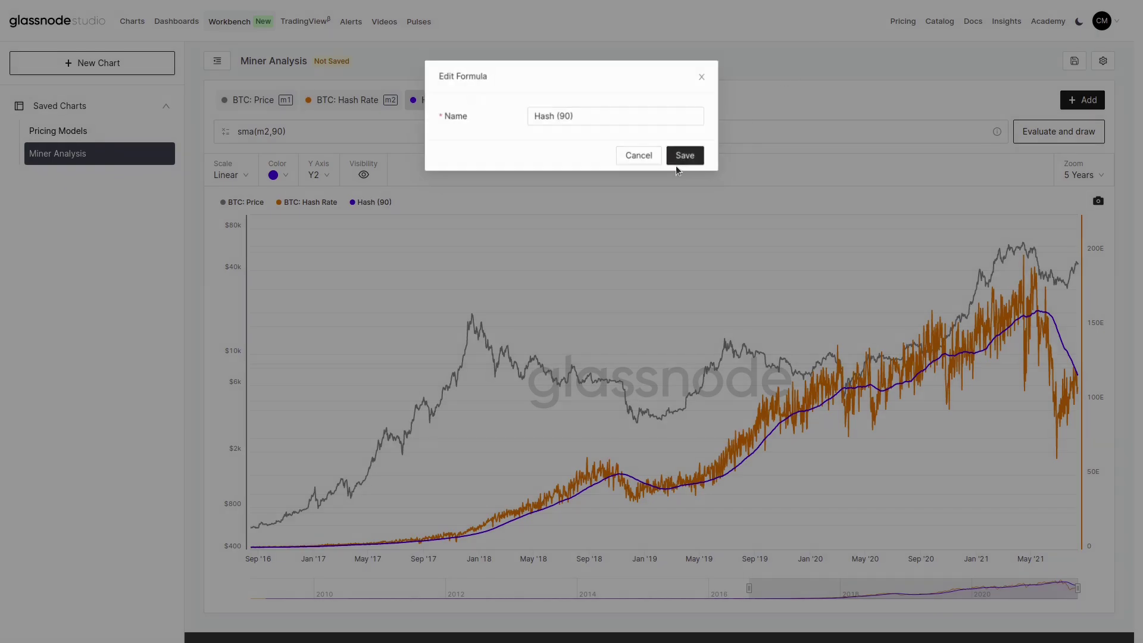
left_click(677, 165)
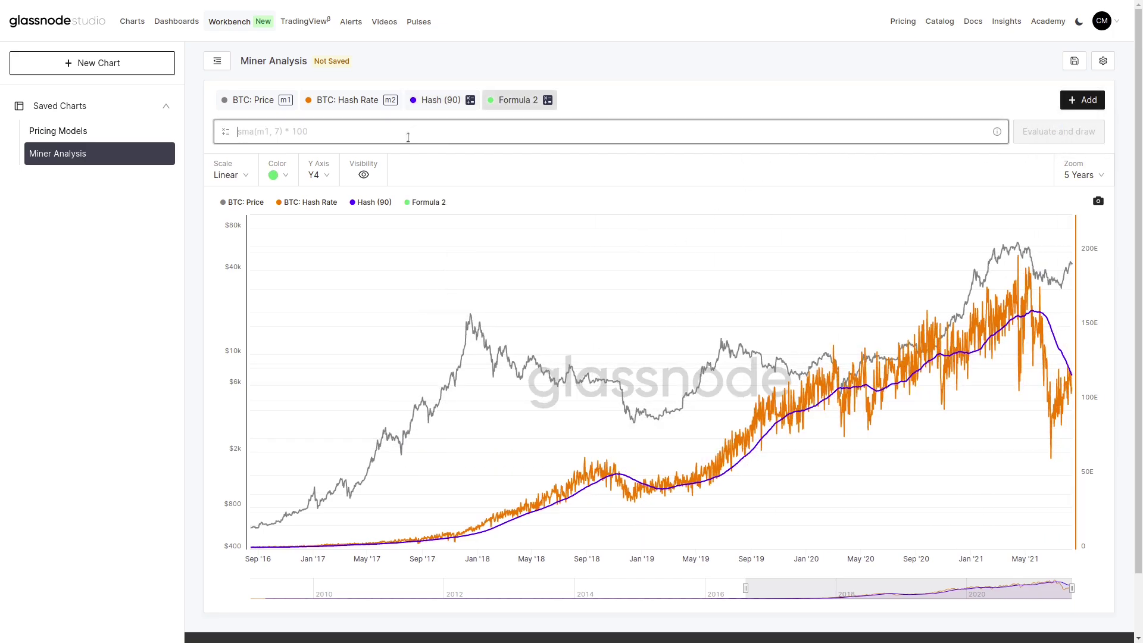
Set Formula 2 to sma(m2,9) on the Y2 axis and rename it 'Hash (9)'.
type("sma(m2,")
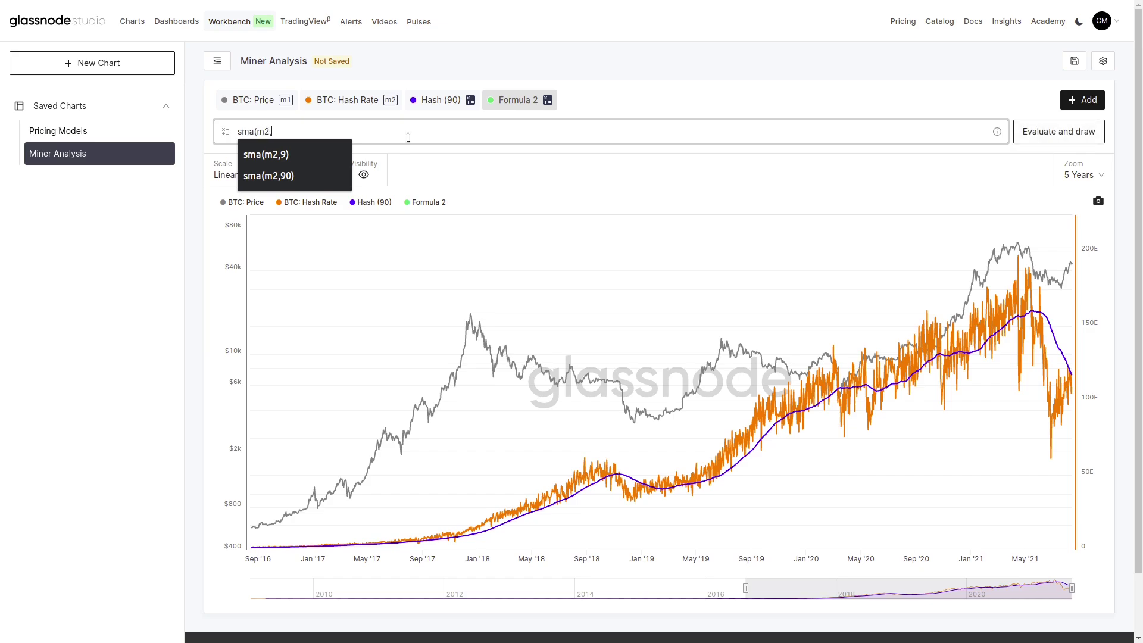
type("9)")
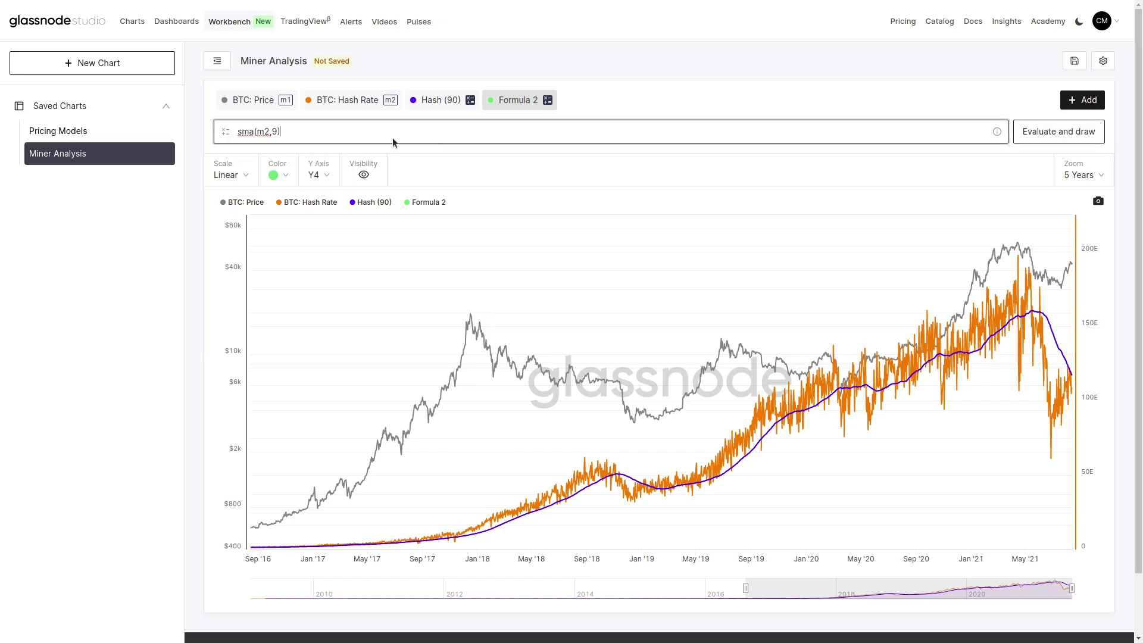
left_click(319, 175)
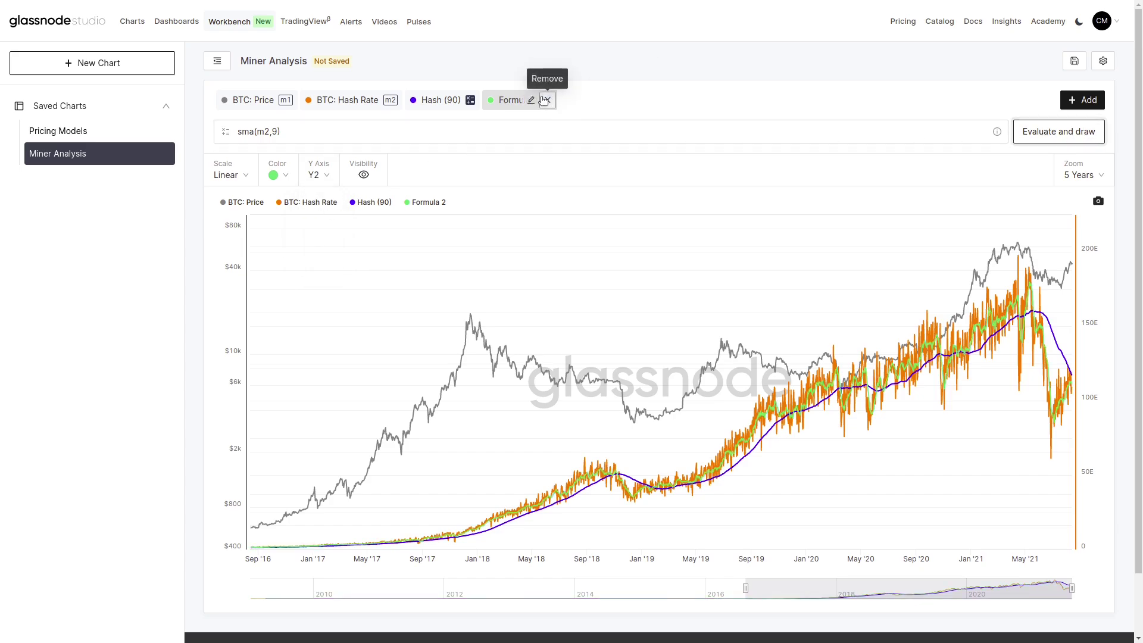
left_click(548, 100)
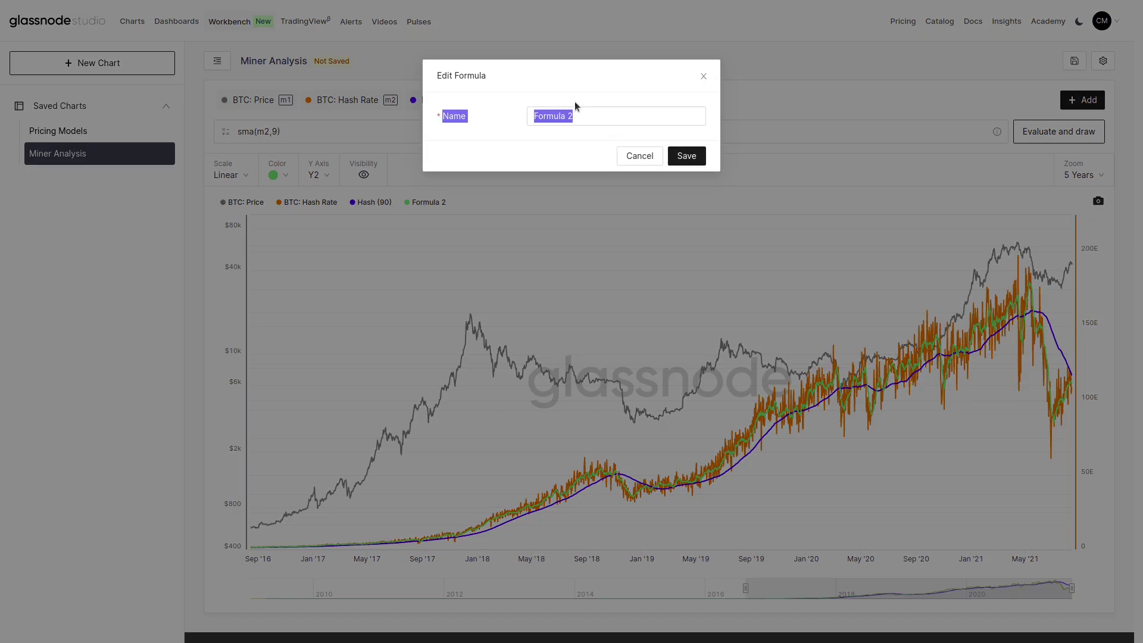
left_click_drag(581, 116, 524, 125)
type("Hash")
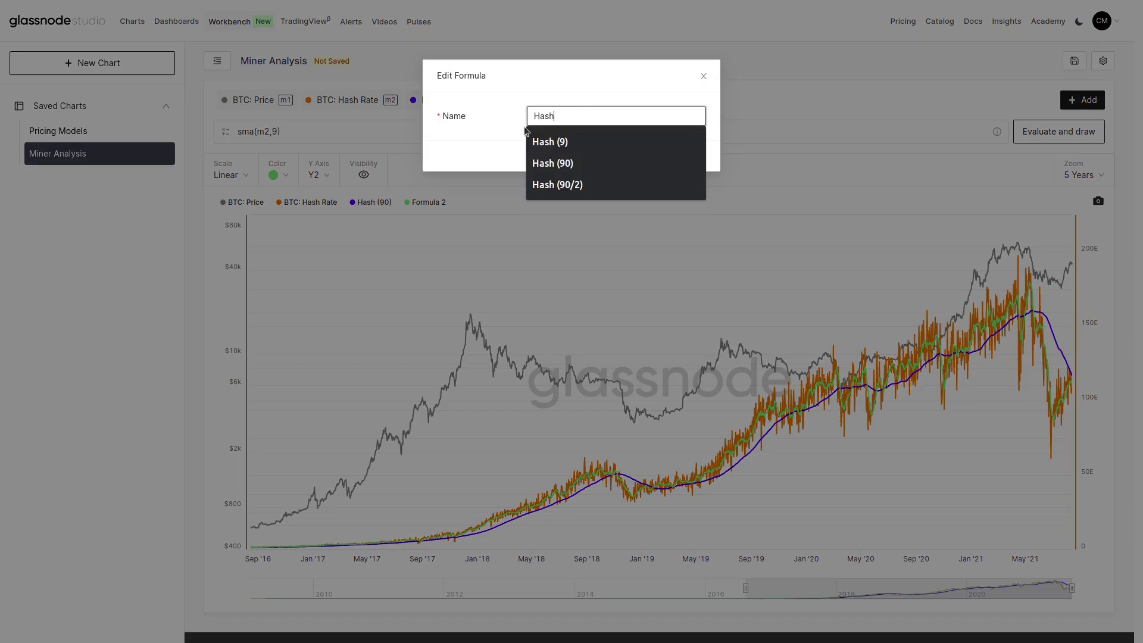
type(" (9)")
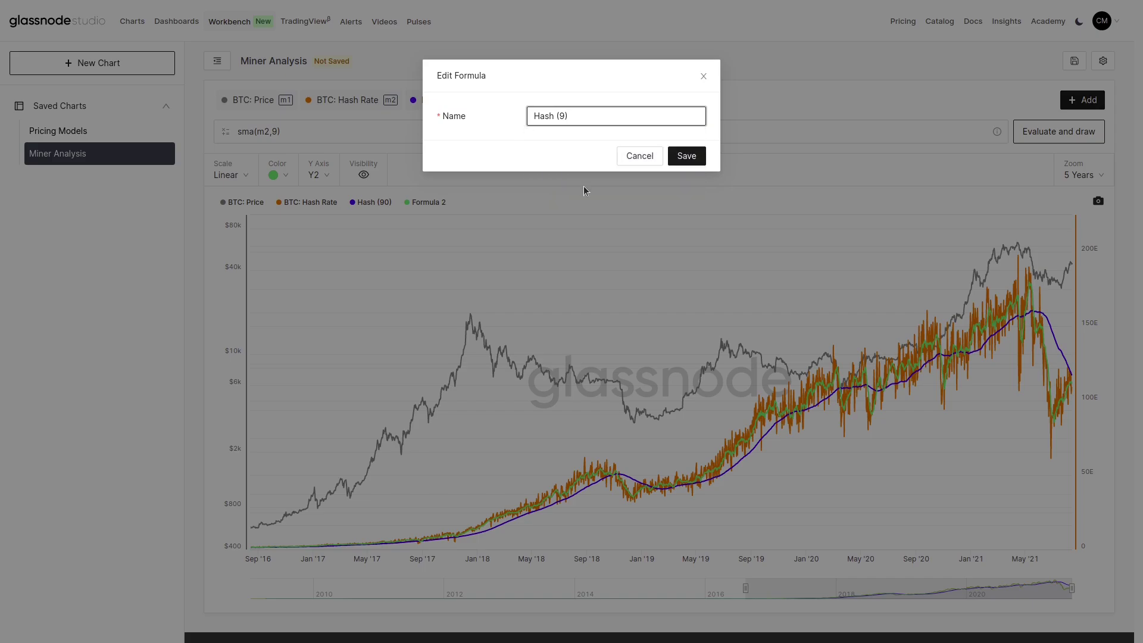
left_click(687, 156)
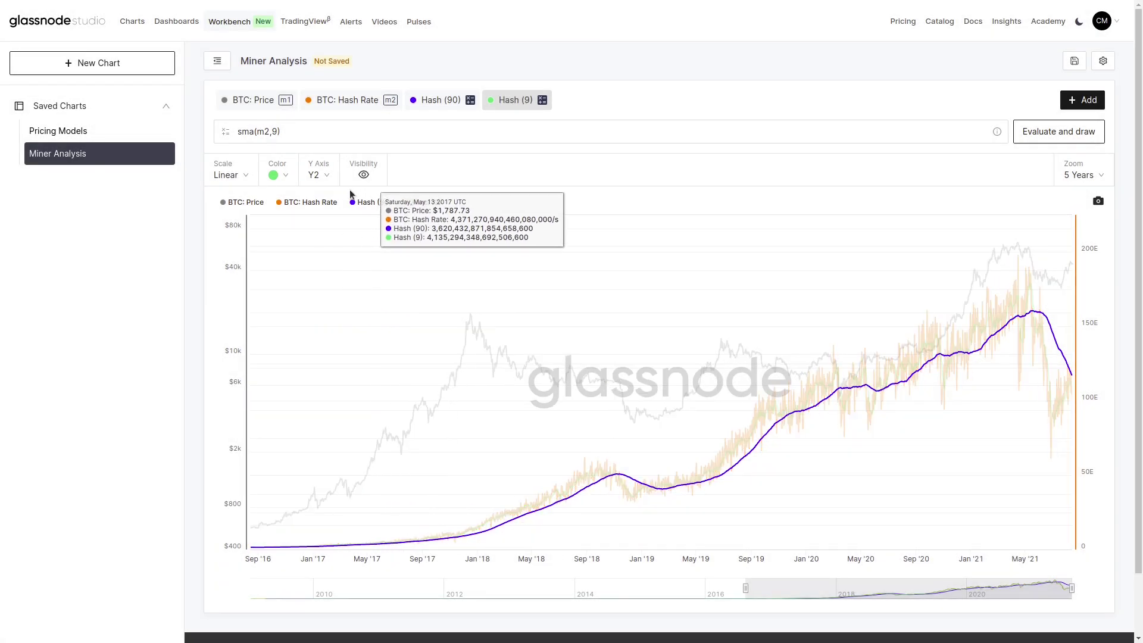
Change the Hash (9) line colour to a darker green.
left_click(278, 175)
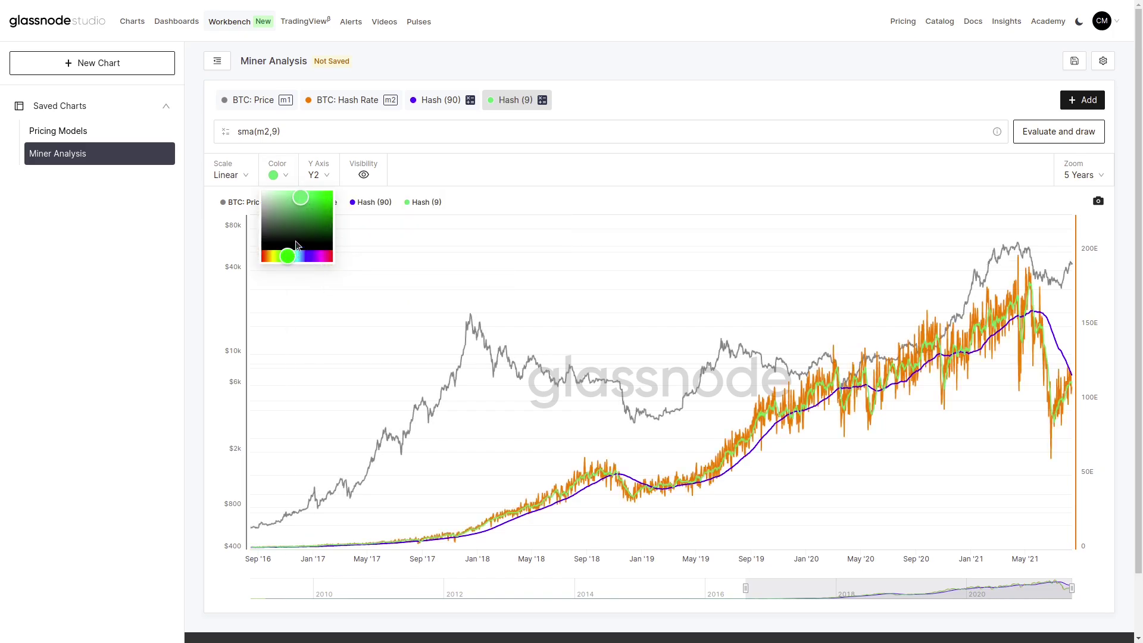
left_click(319, 222)
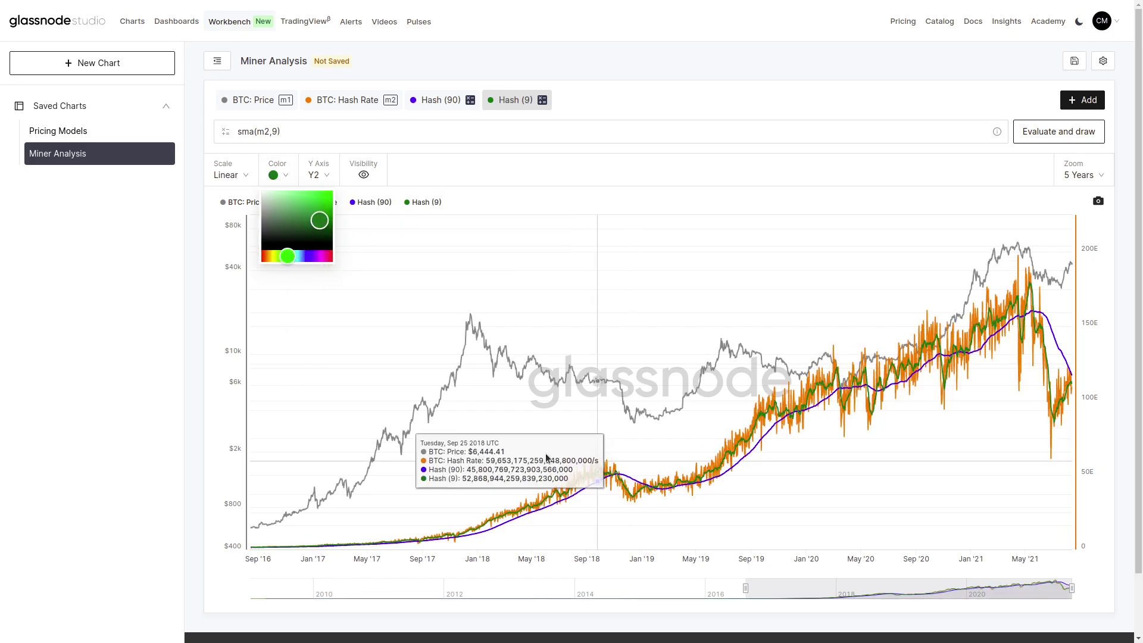
left_click(502, 492)
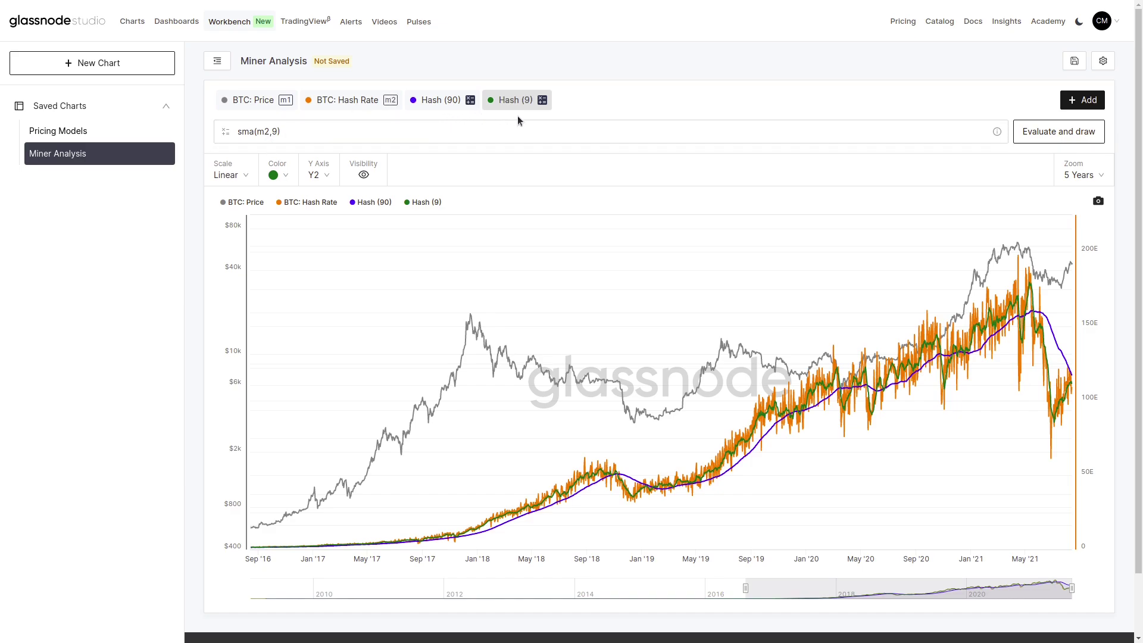
Smooth BTC: Hash Rate with a 14-day moving median, then bring up the Hash (90) formula.
left_click(357, 108)
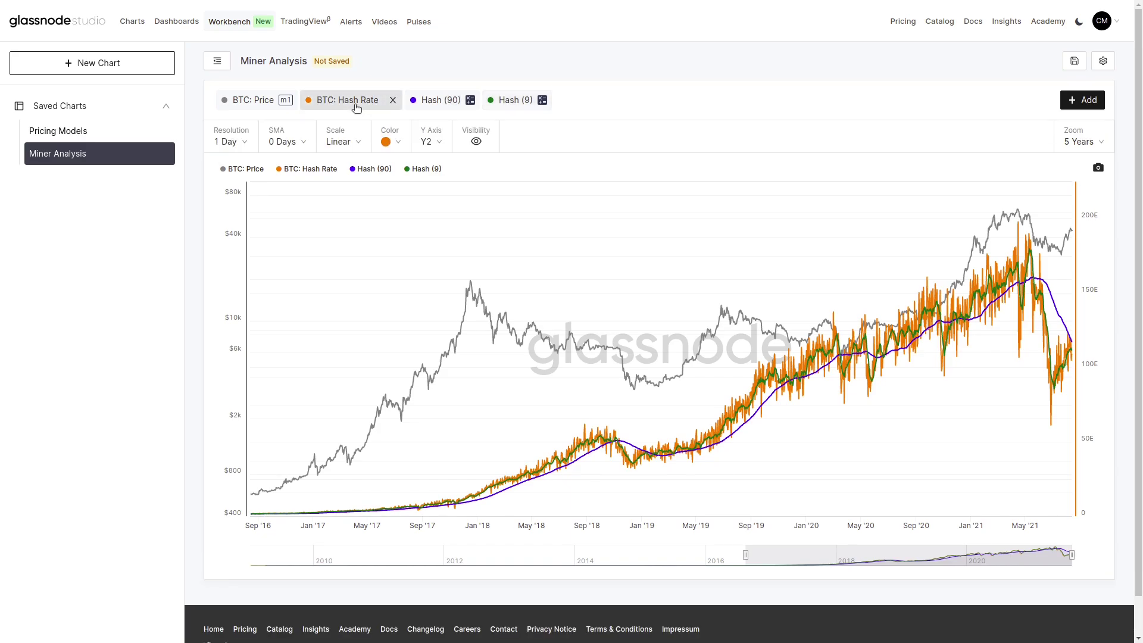
left_click(298, 146)
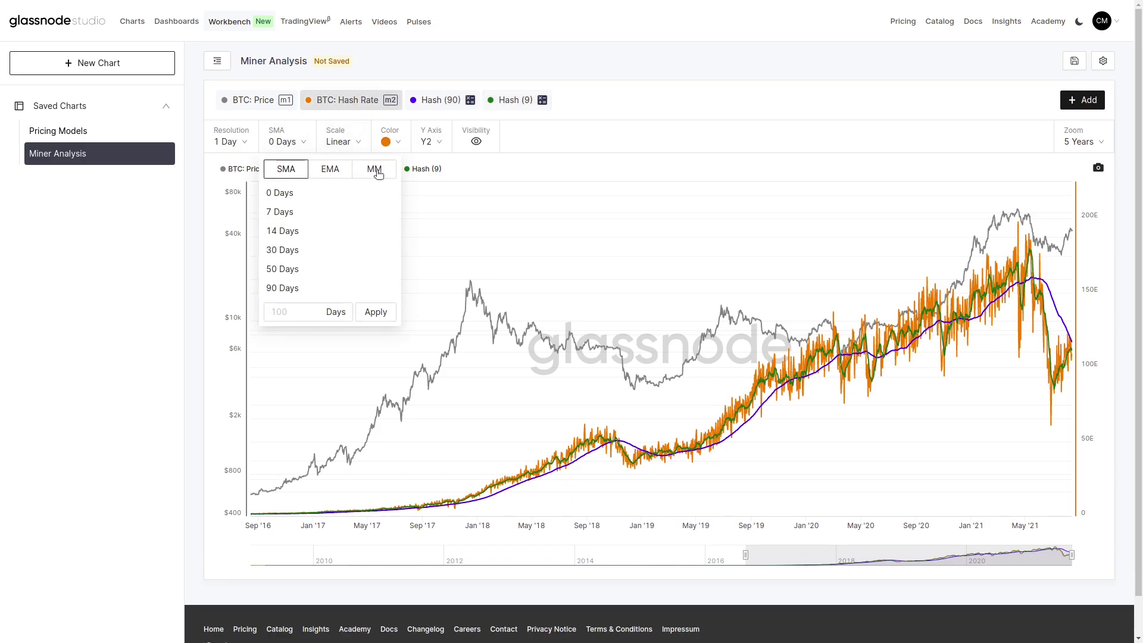
left_click(288, 242)
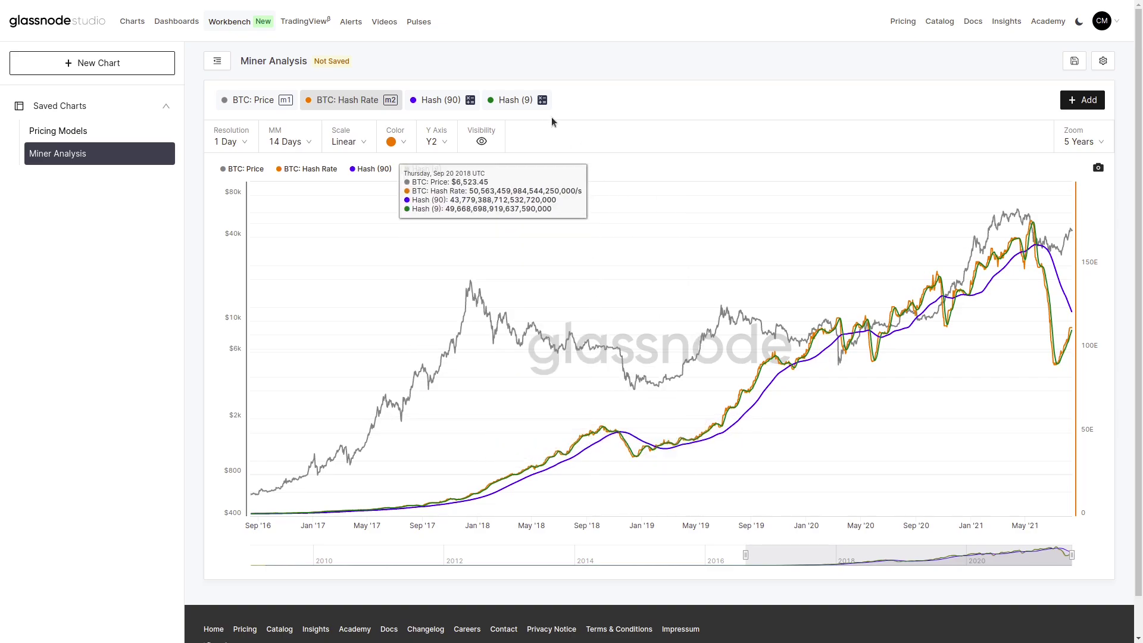
left_click(433, 106)
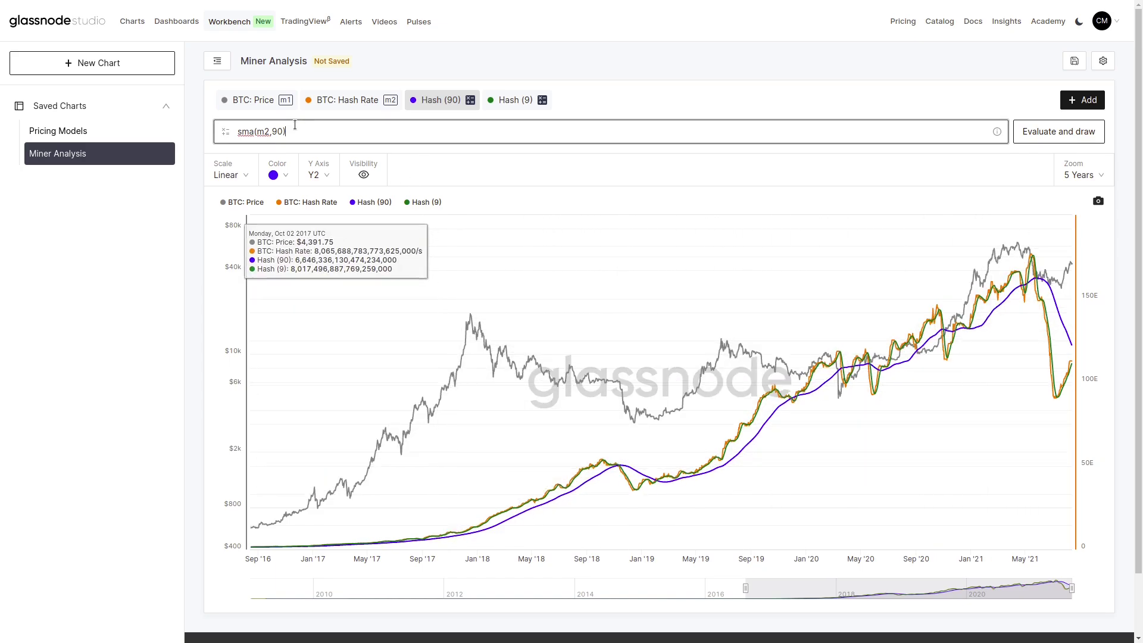
Select the Hash (90) formula sma(m2,90), then go back to the BTC: Hash Rate series settings.
left_click_drag(302, 132, 237, 137)
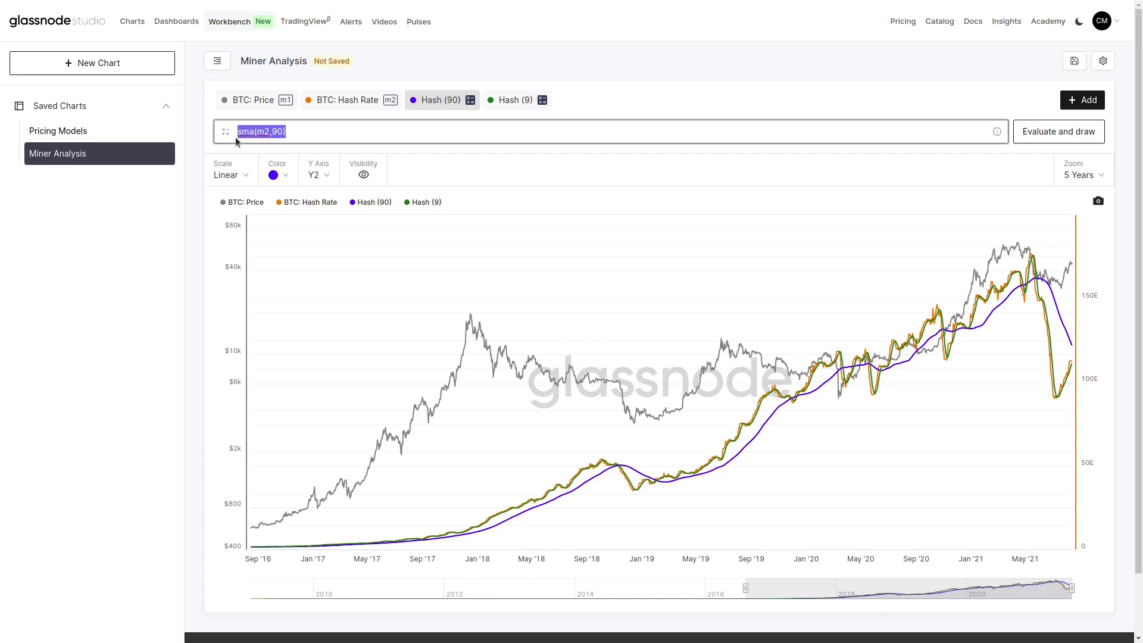
left_click(345, 105)
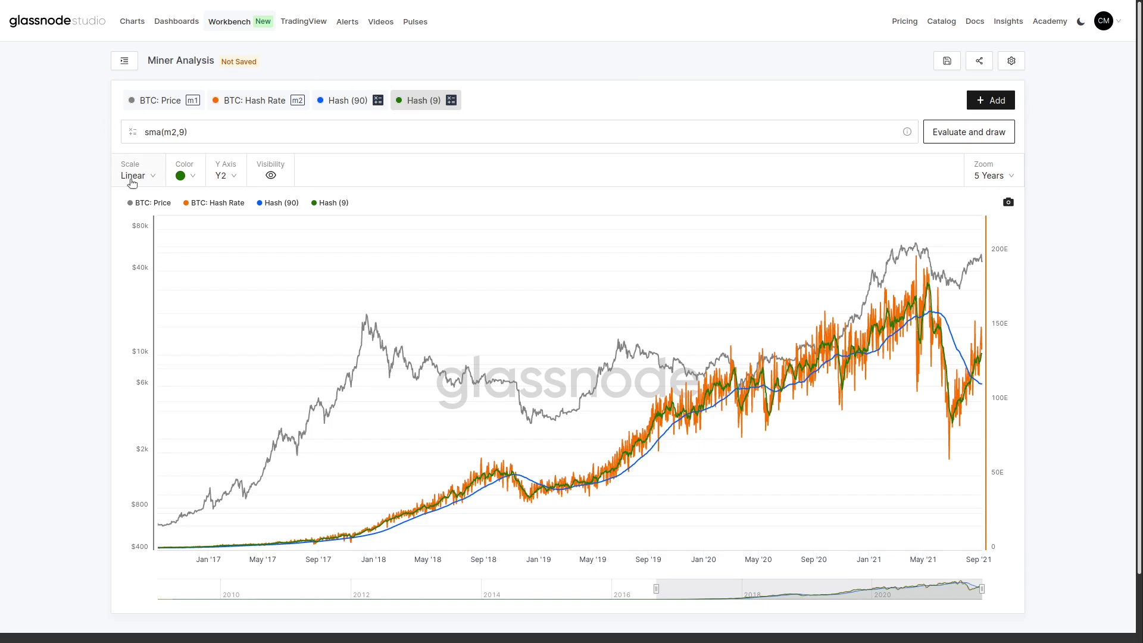
Hide BTC: Hash Rate in the legend, keep Hash (90) visible, and open the formula help.
left_click(202, 204)
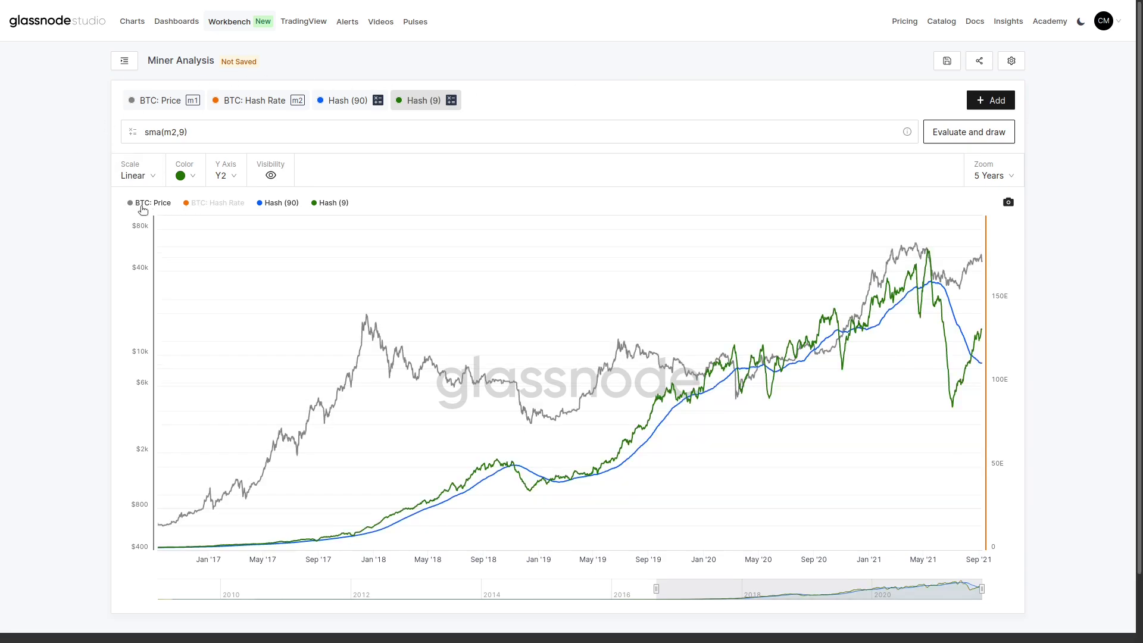
left_click(217, 205)
left_click(218, 205)
left_click(279, 203)
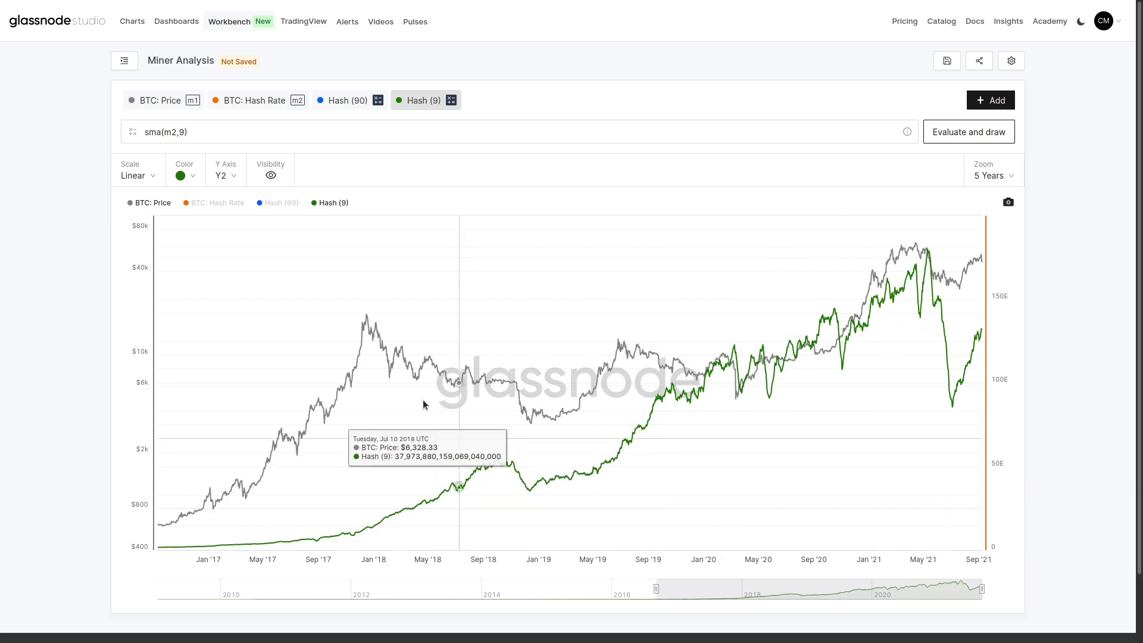
left_click(279, 204)
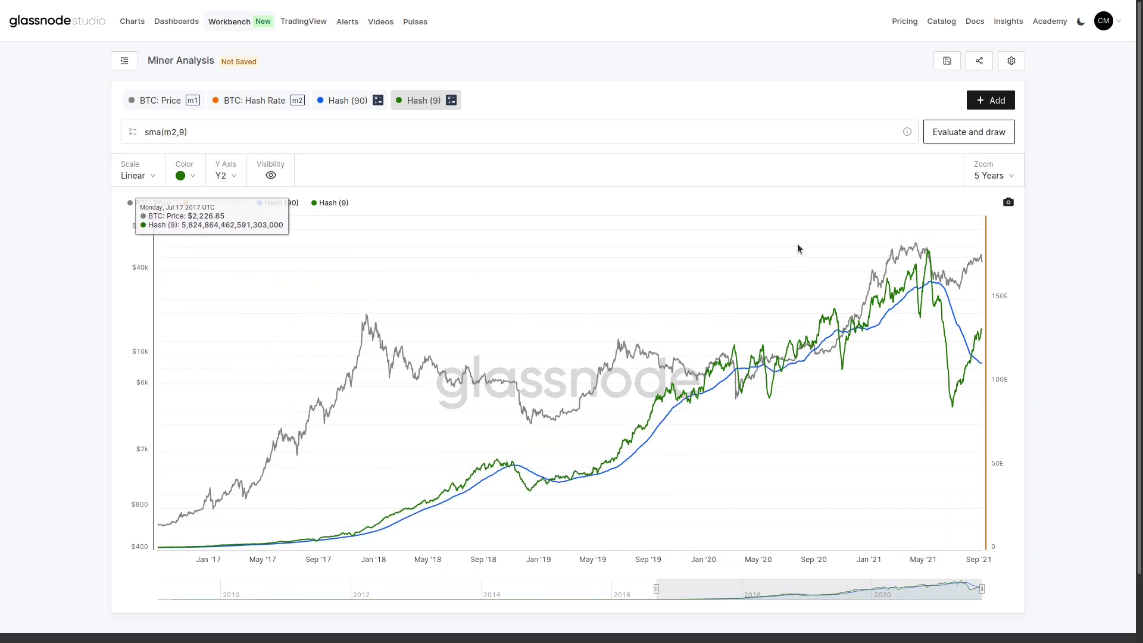
left_click(907, 132)
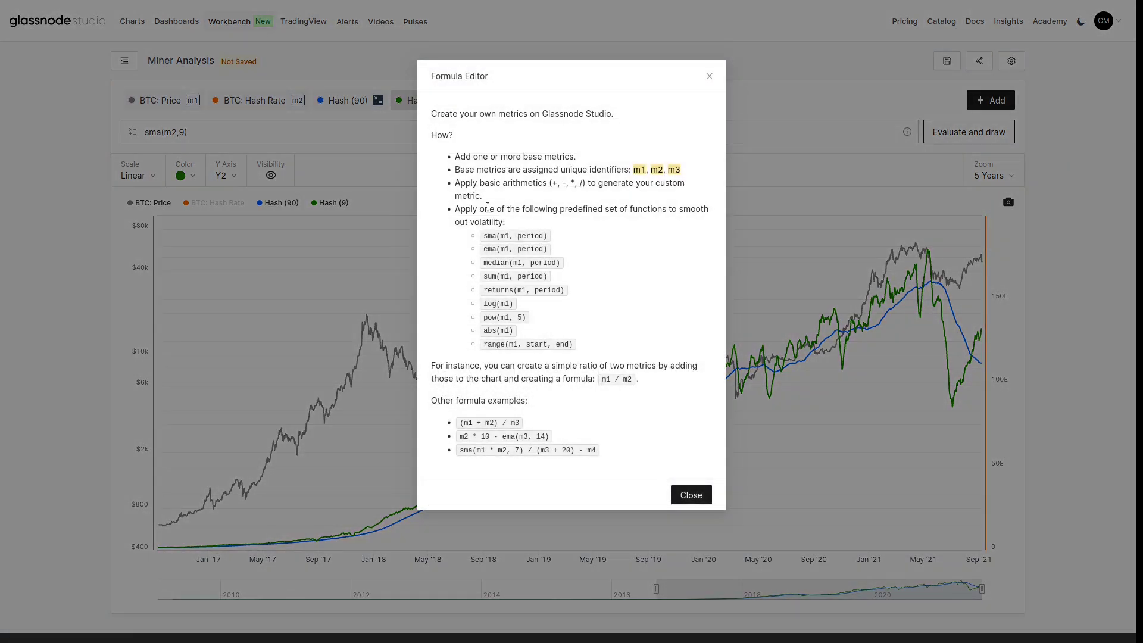
Close the Formula Editor and copy the Miner Analysis workbench's shareable link.
left_click_drag(488, 207, 587, 271)
left_click(610, 283)
left_click(689, 498)
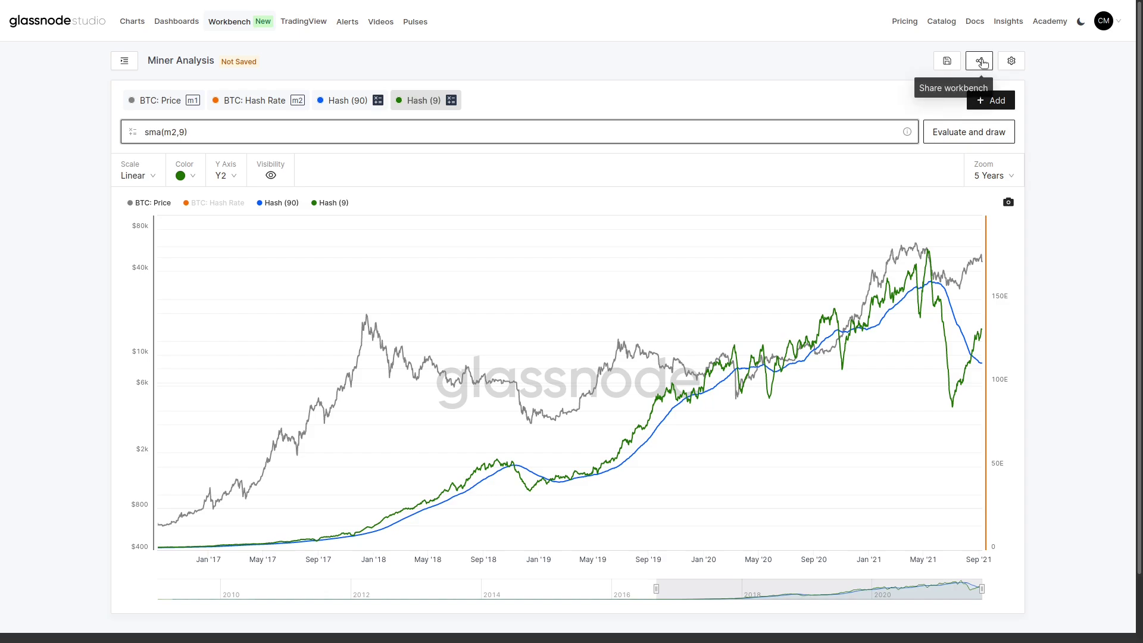
left_click(982, 62)
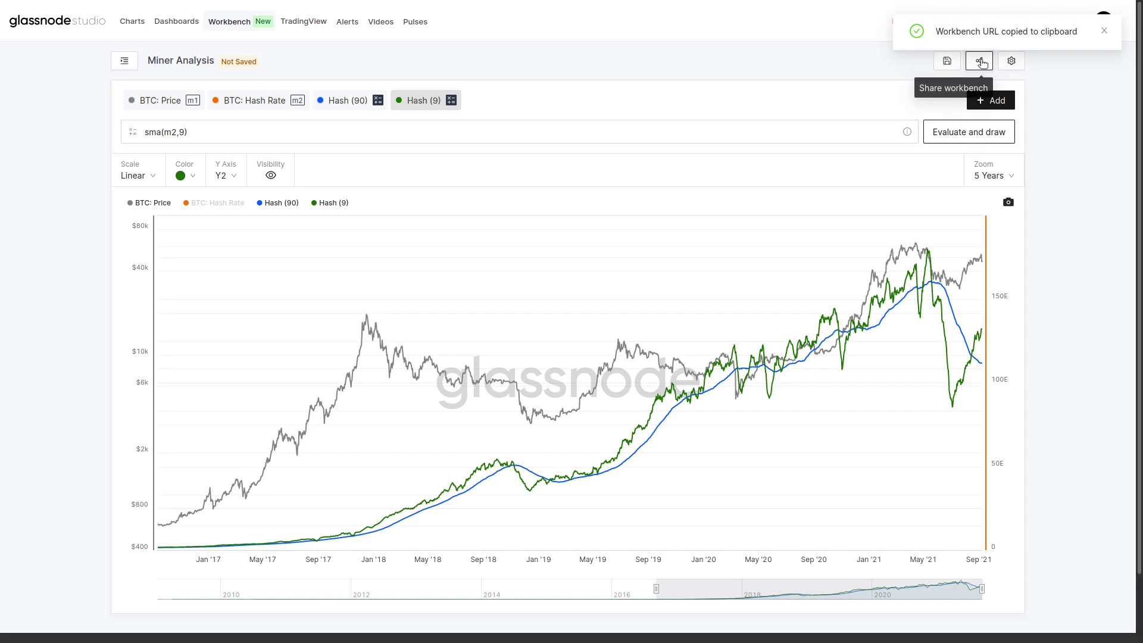